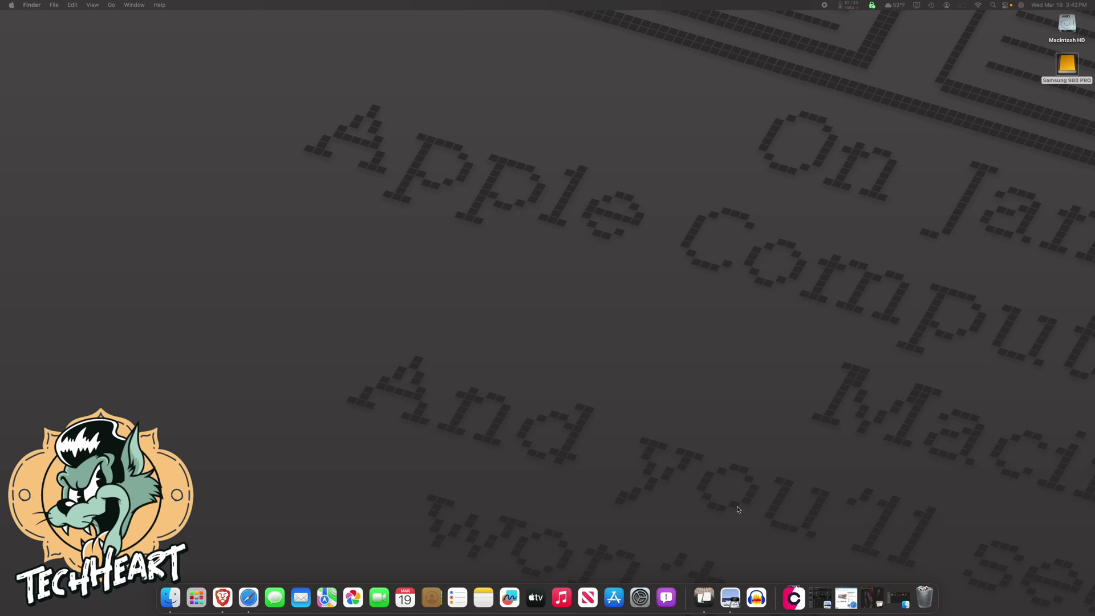
- Reopen the three Disk Speed Test screenshots in Preview and step through them
left_click(993, 115)
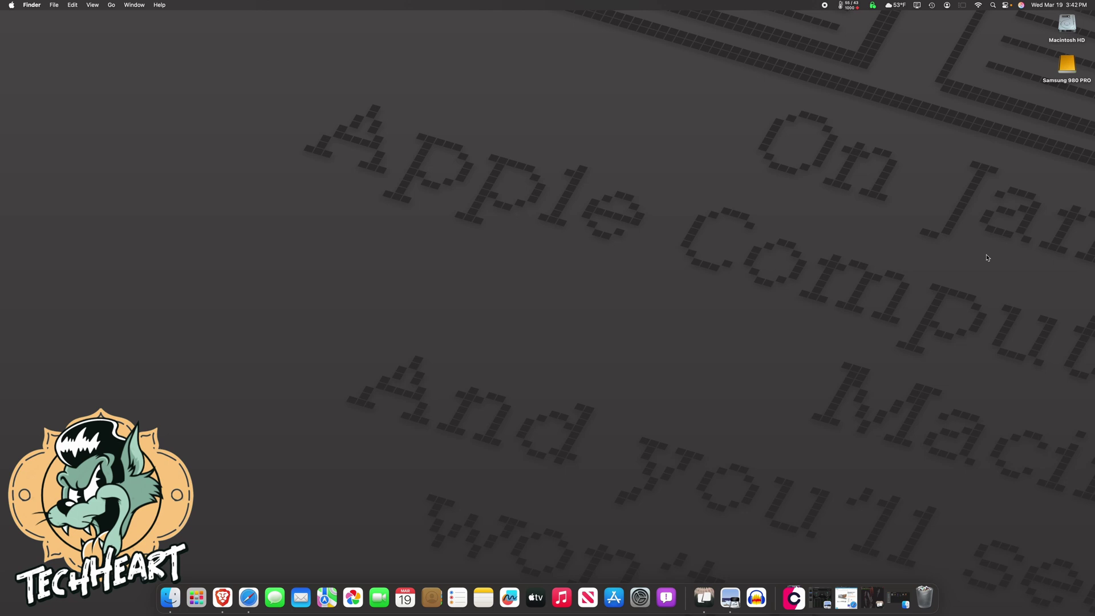
left_click(820, 597)
left_click_drag(506, 87, 499, 78)
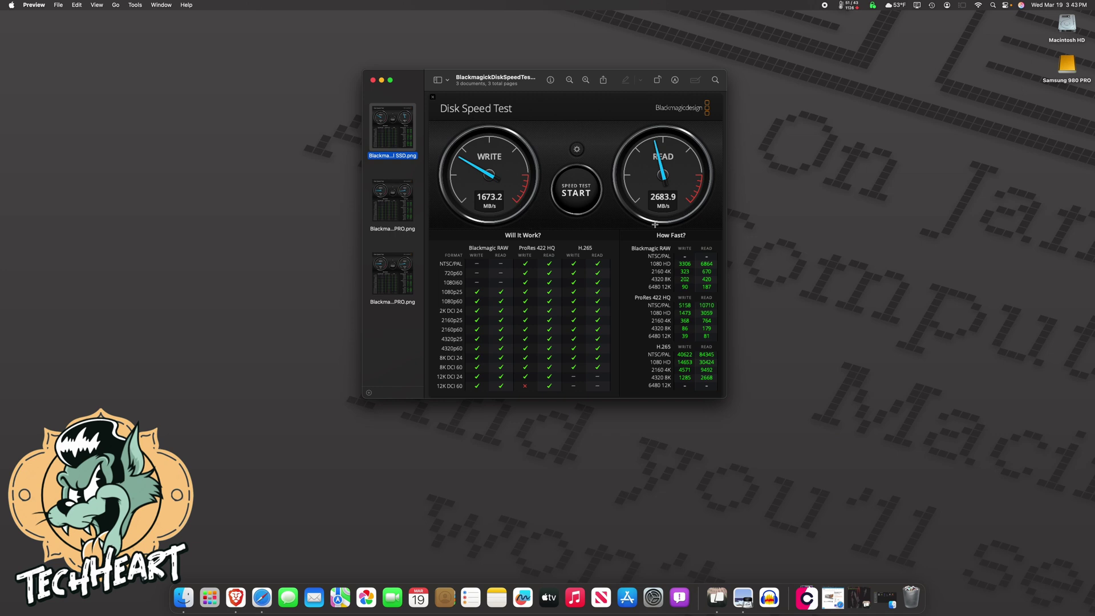
key("Down")
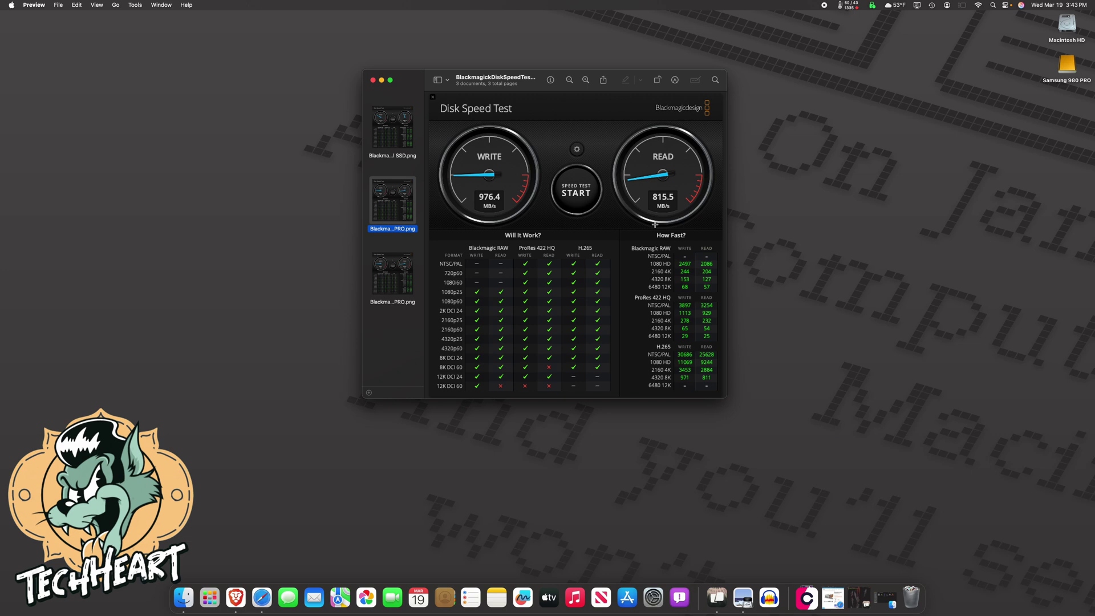
key("Down")
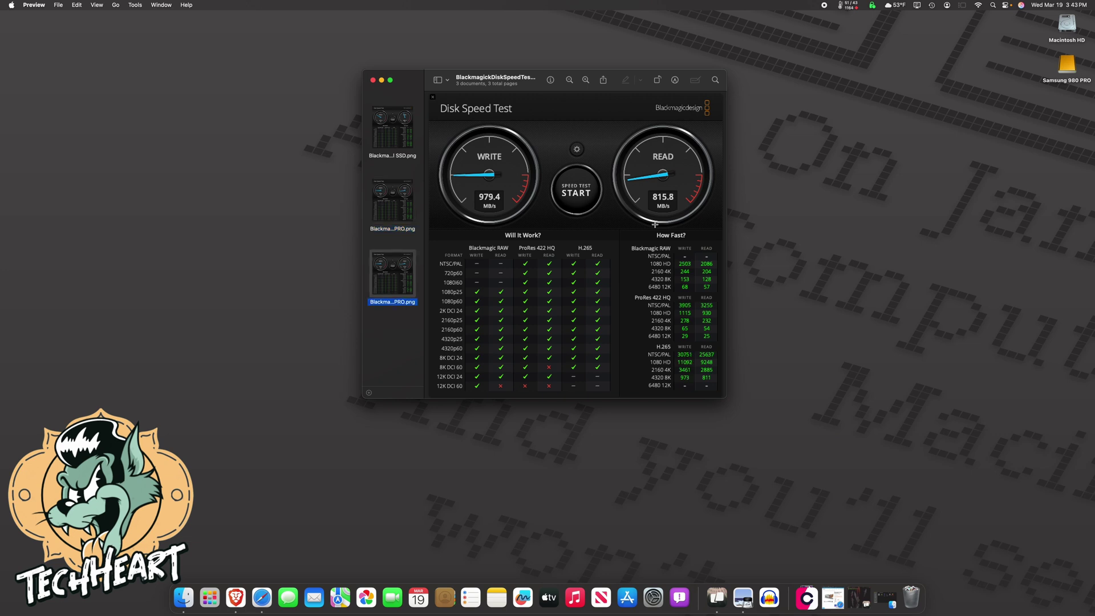
key("Up")
key("Up")
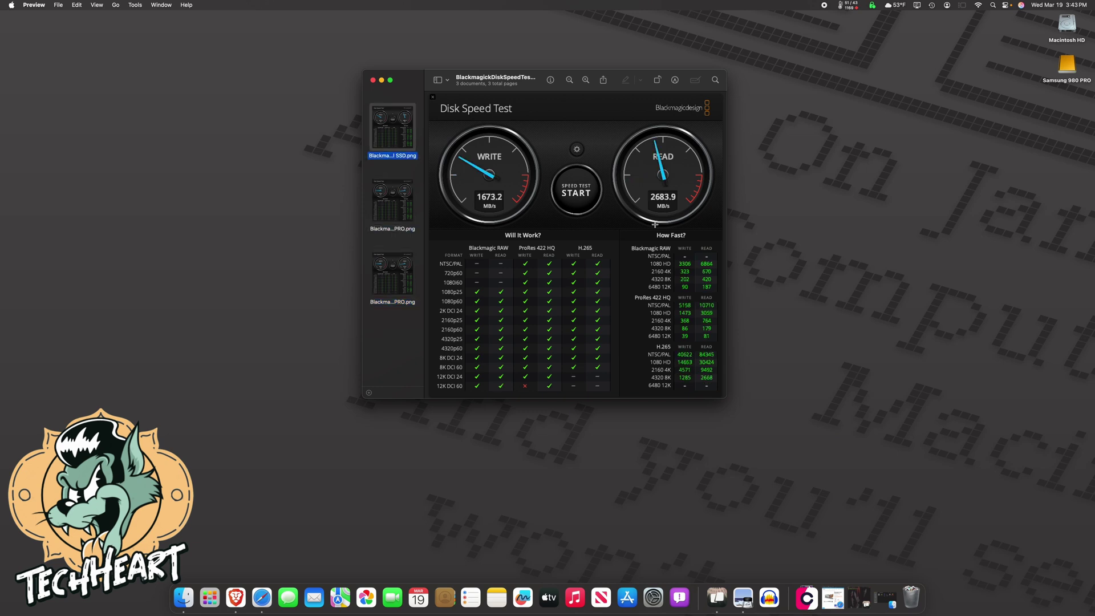
key("Down")
key("Down")
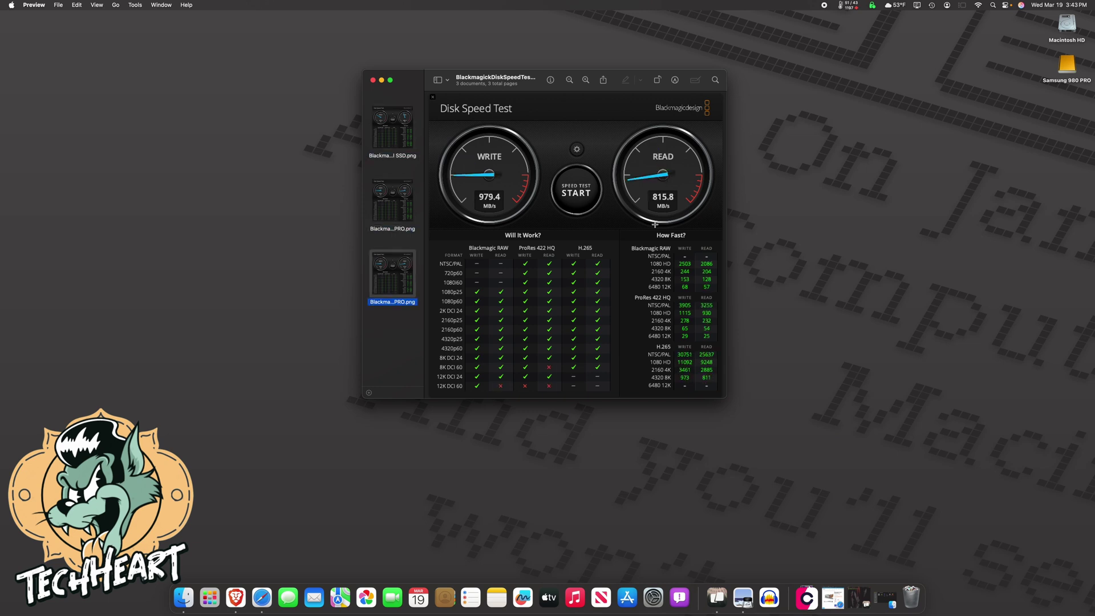
- Open the Samsung 980 PRO drive and the Applications folder in two stacked Finder windows
left_click(382, 80)
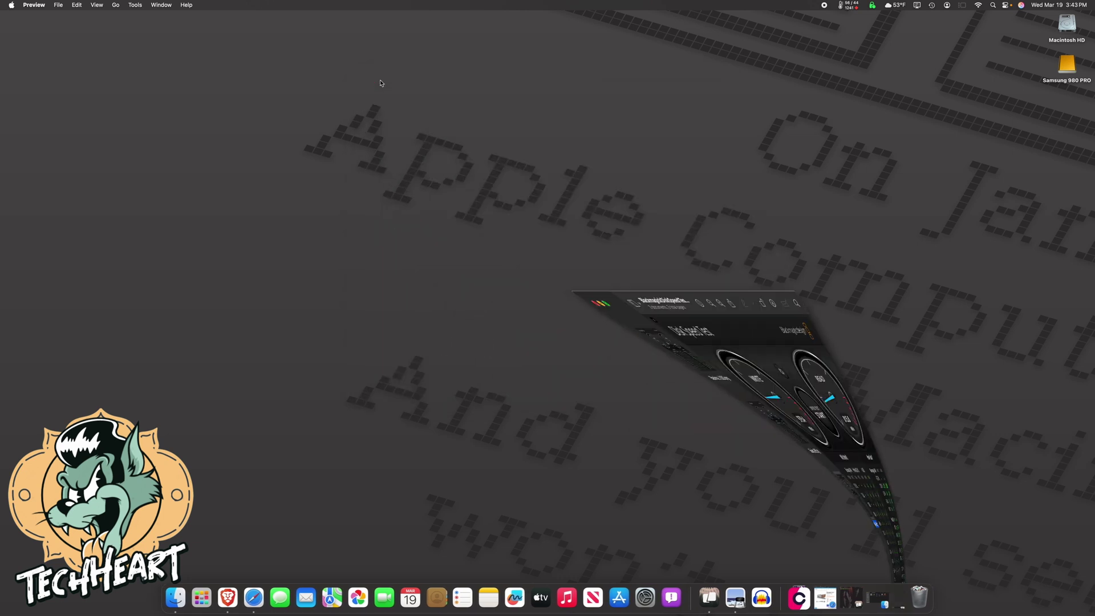
double_click(1066, 64)
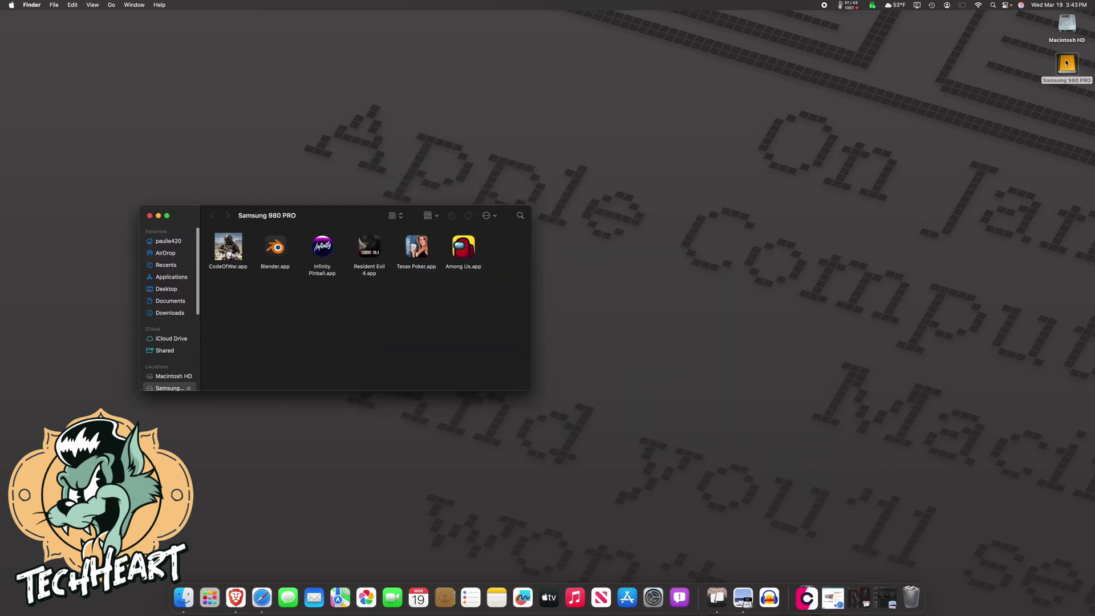
left_click_drag(282, 219, 471, 114)
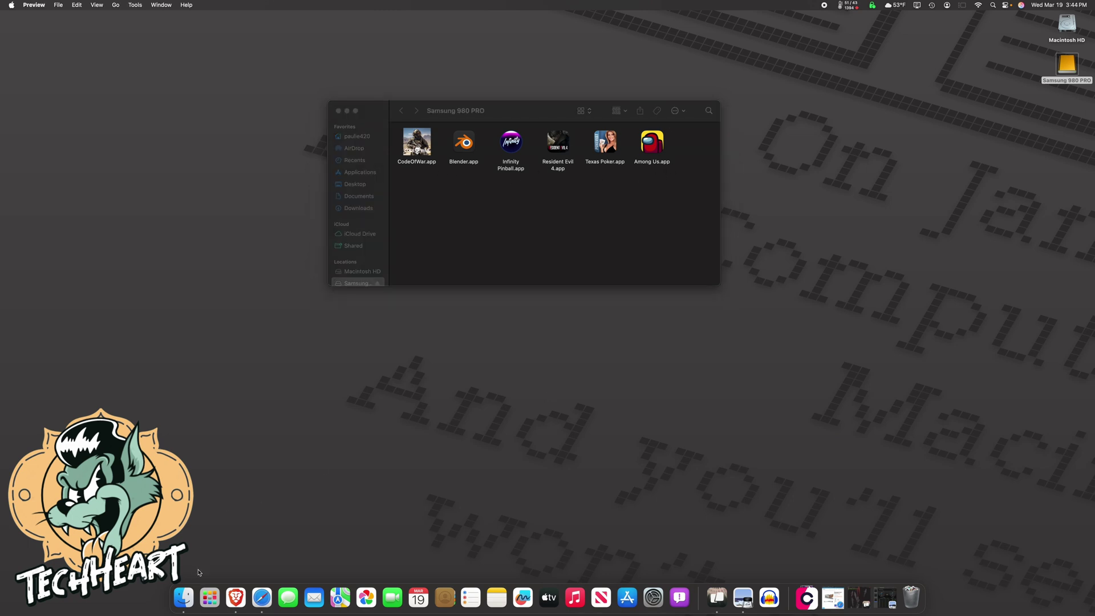
right_click(183, 594)
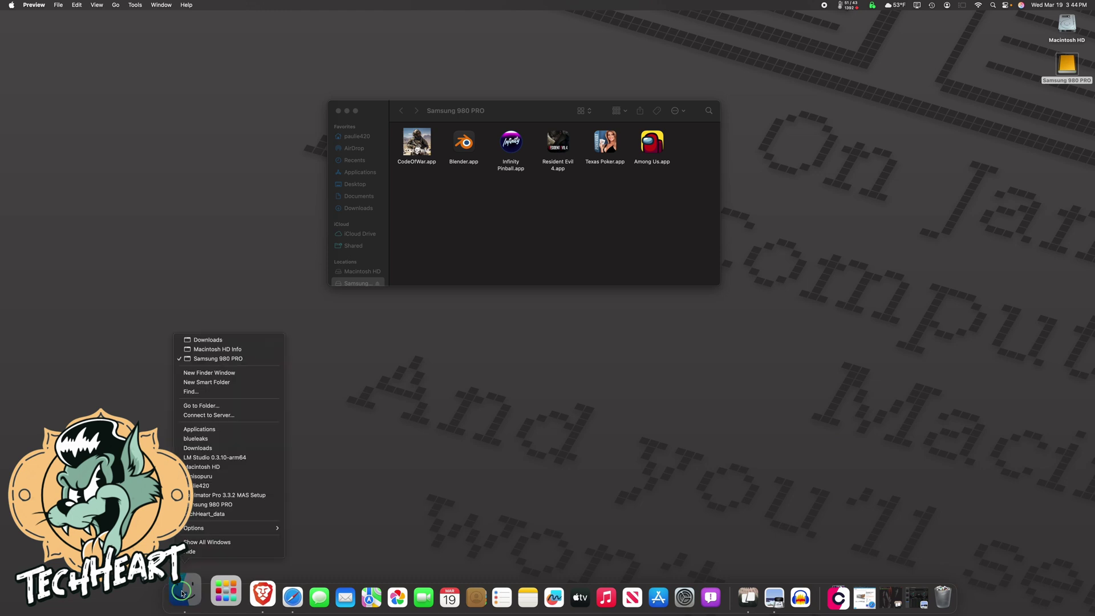
left_click(233, 373)
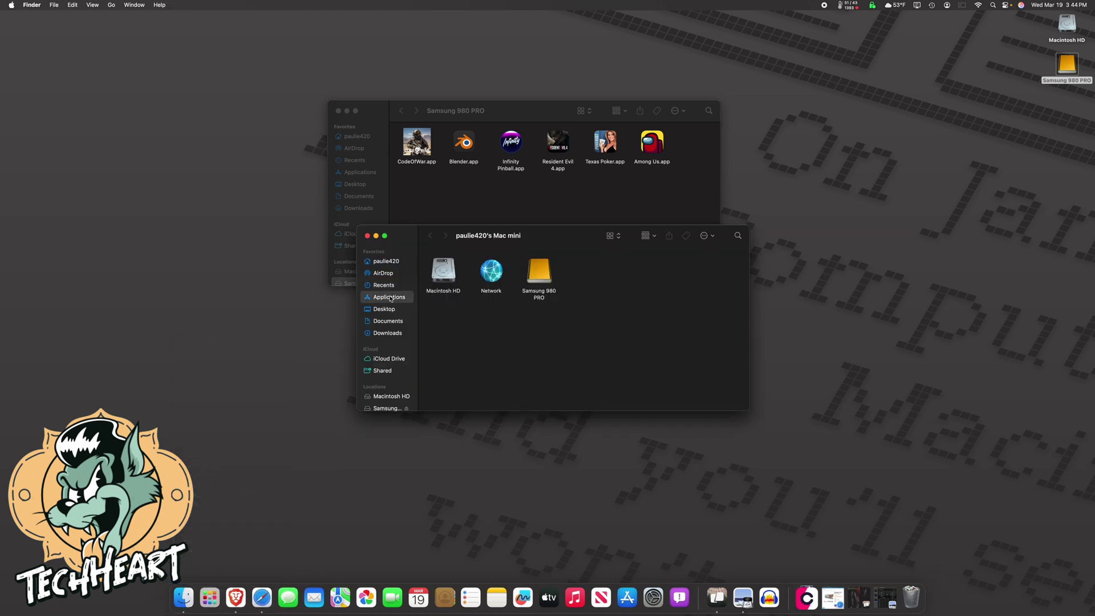
left_click(387, 297)
left_click_drag(522, 235, 492, 300)
- Drag Asphalt8.app from Applications onto the Samsung 980 PRO drive to copy it
left_click(582, 353)
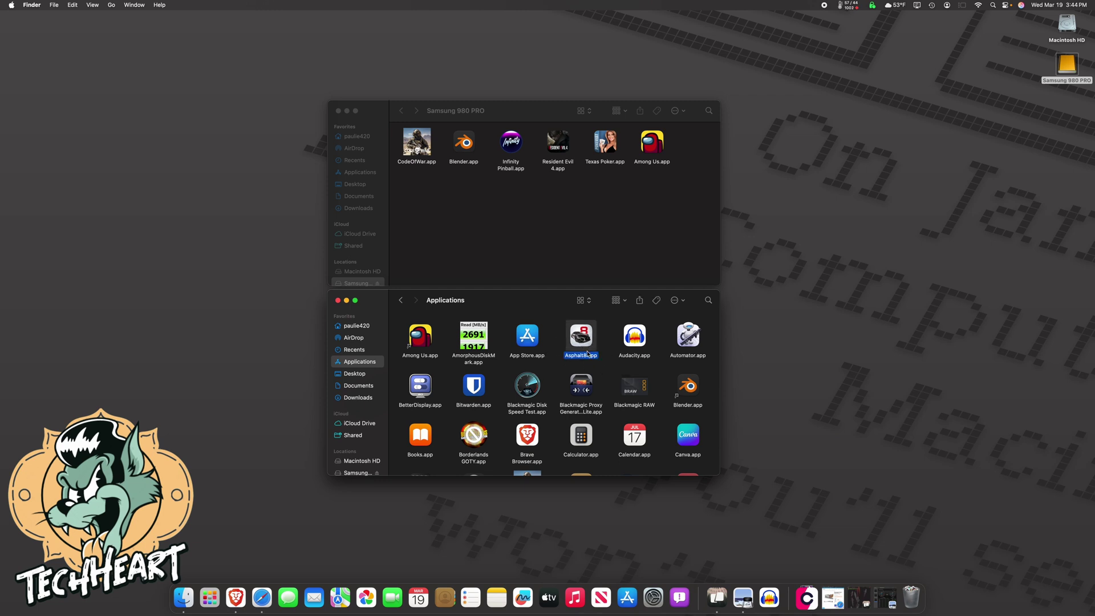
left_click(553, 334)
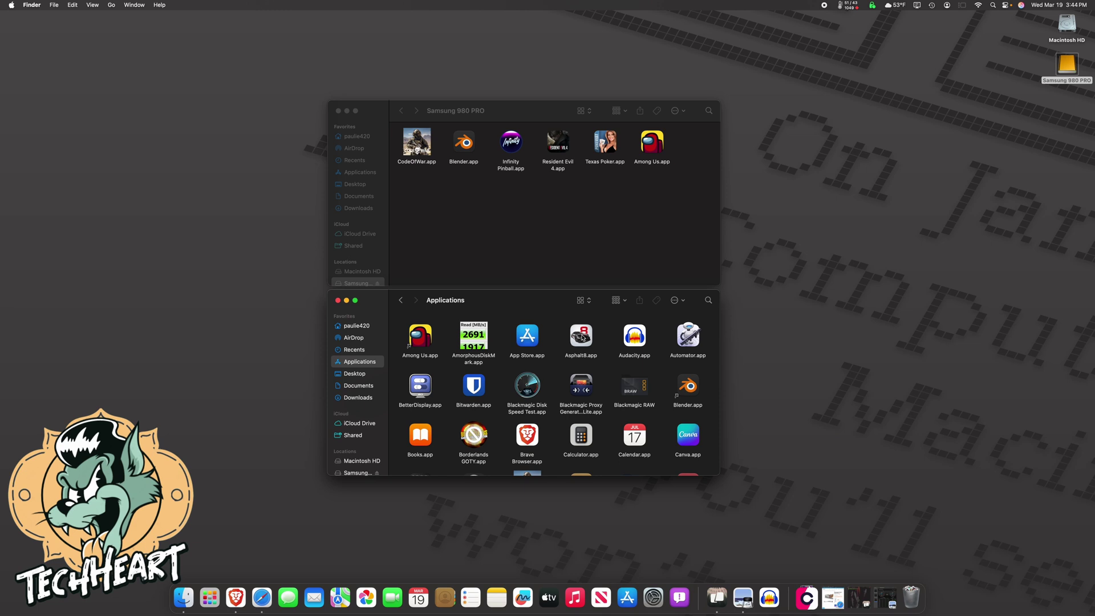
left_click_drag(582, 337, 639, 242)
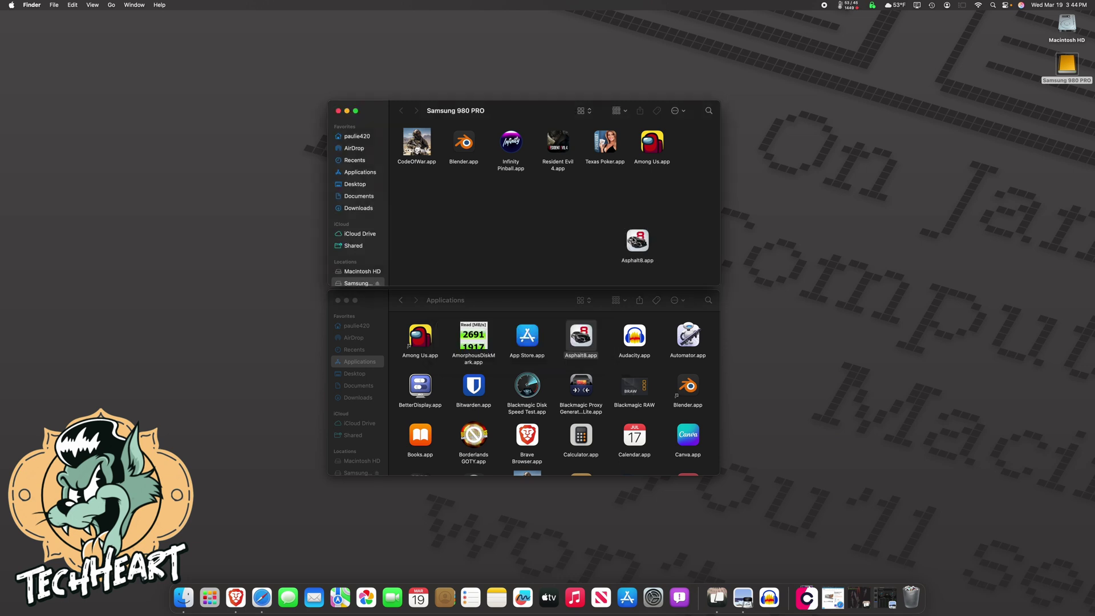
left_click_drag(633, 240, 631, 197)
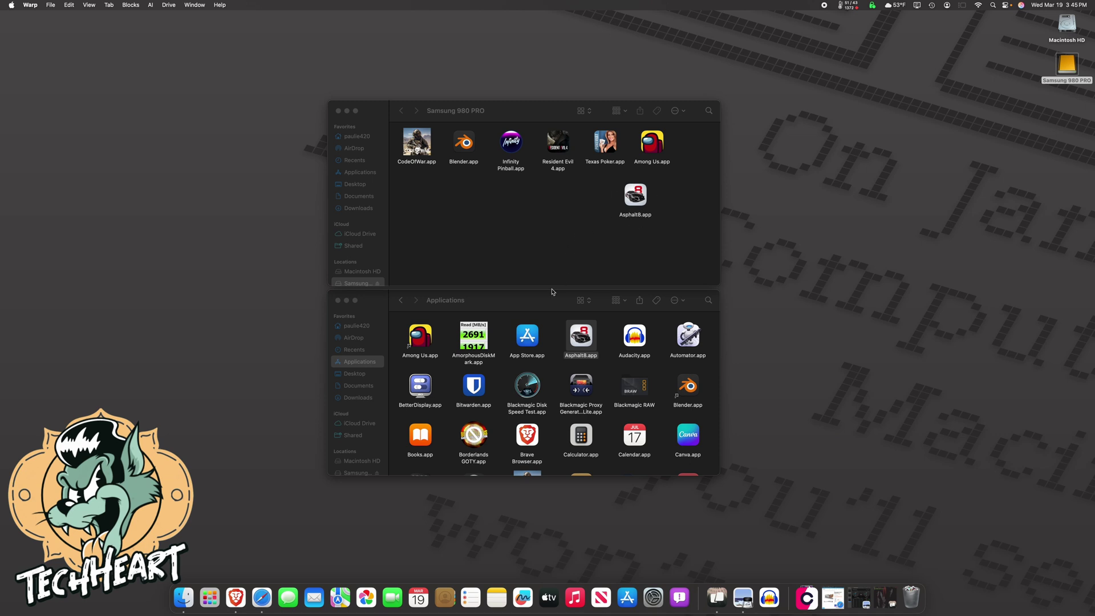
left_click(554, 329)
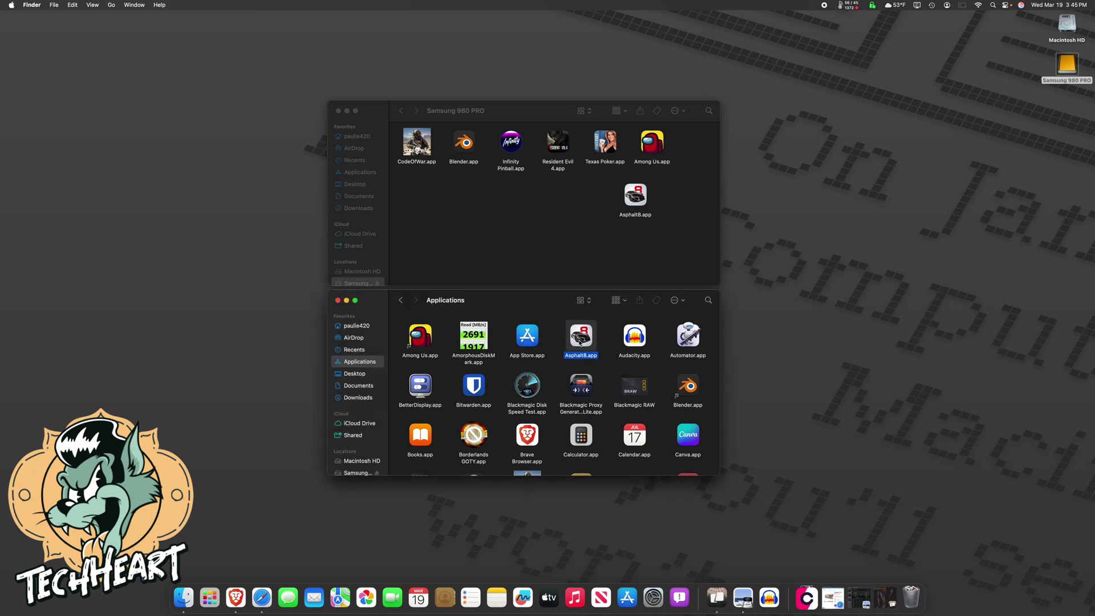
- Move the original Asphalt8.app in Applications to the Trash, entering the admin password
right_click(579, 341)
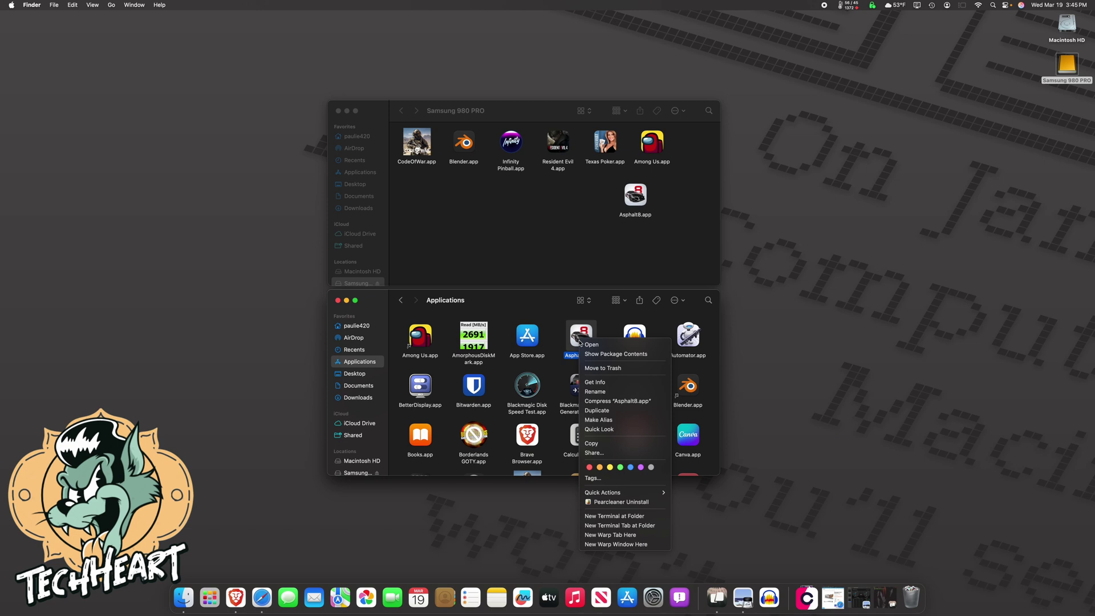
left_click(599, 369)
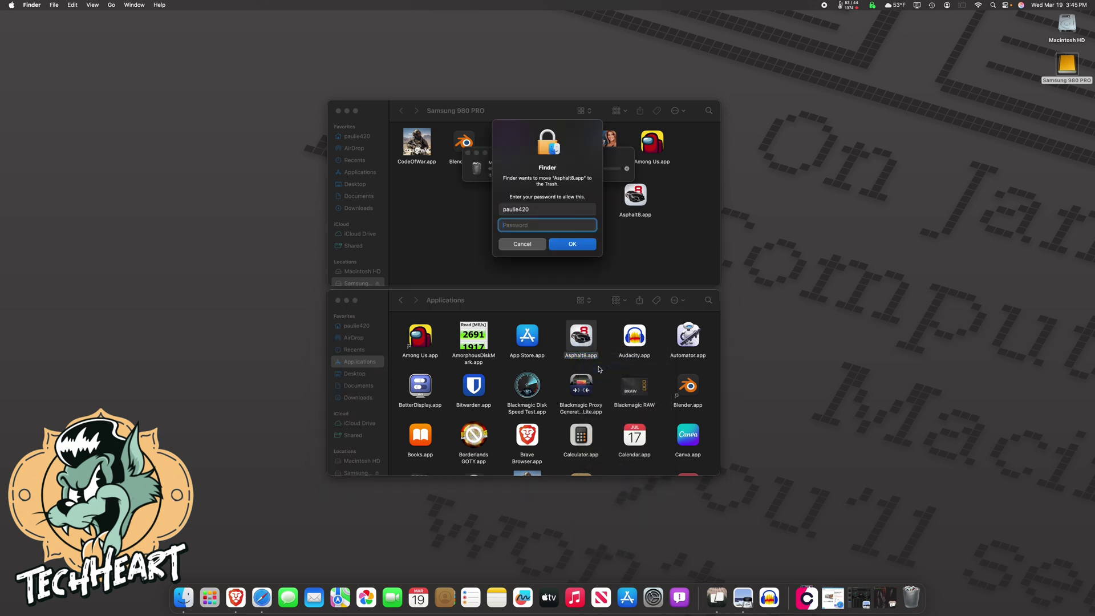
type("p••••••")
key("Return")
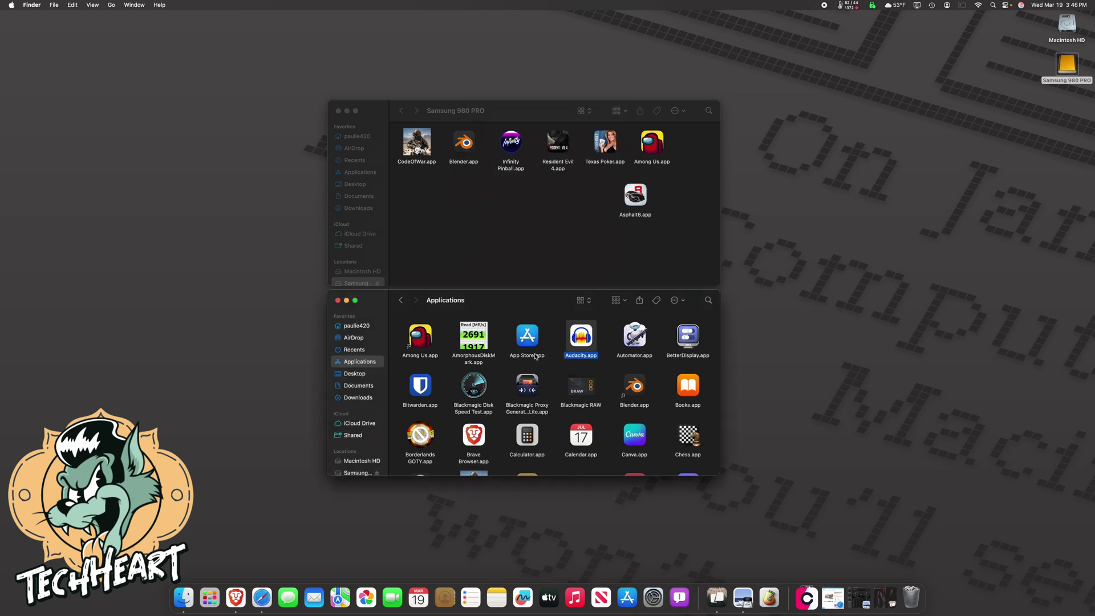
- Make an alias of the drive's Asphalt8.app and move it into Applications
left_click(528, 364)
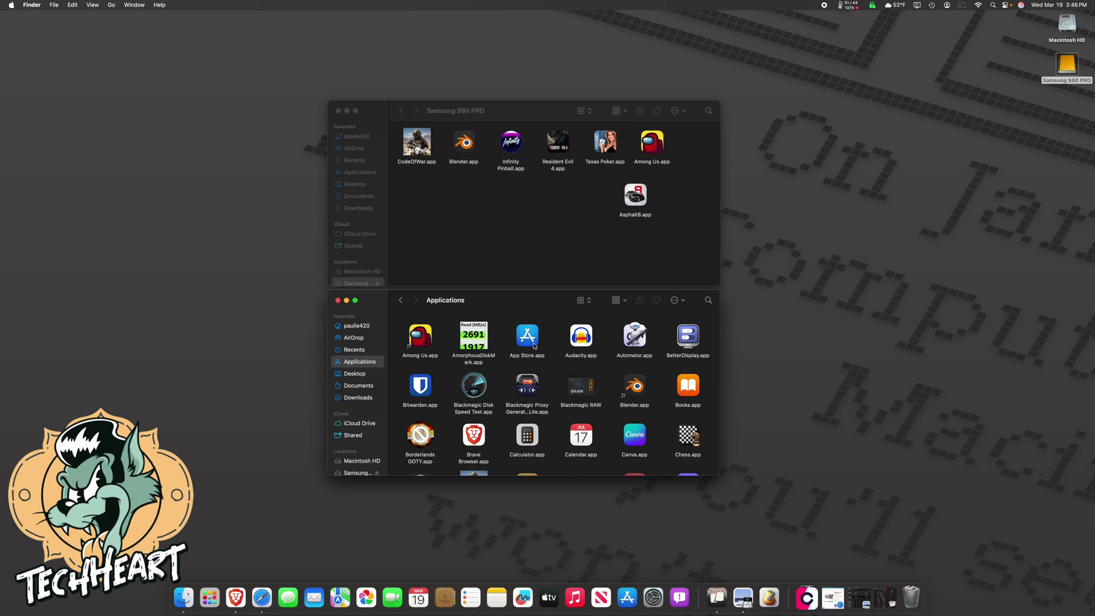
right_click(640, 203)
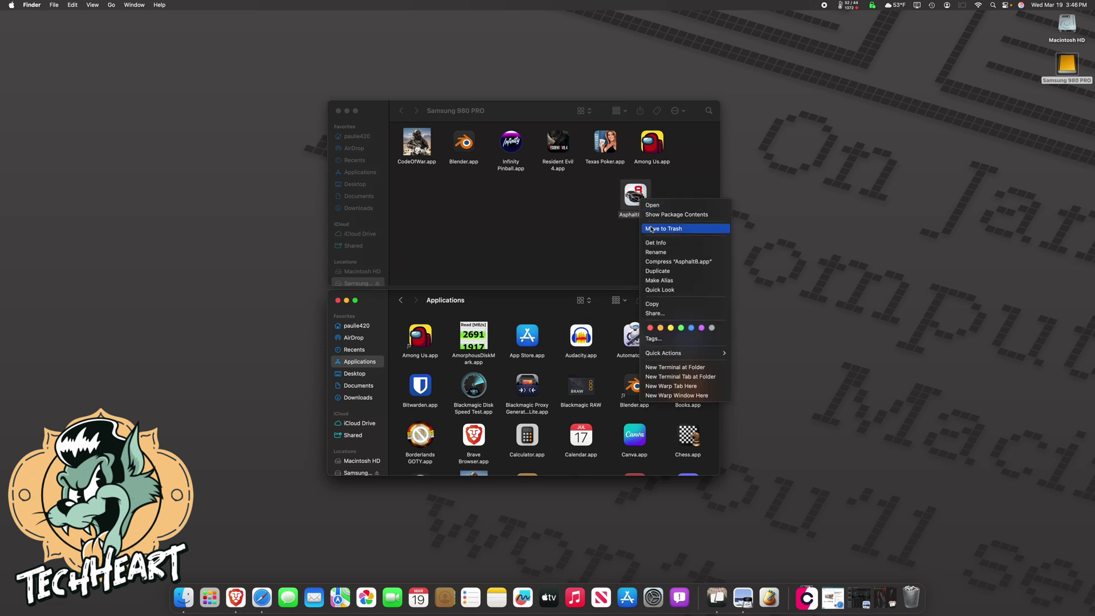
left_click(659, 280)
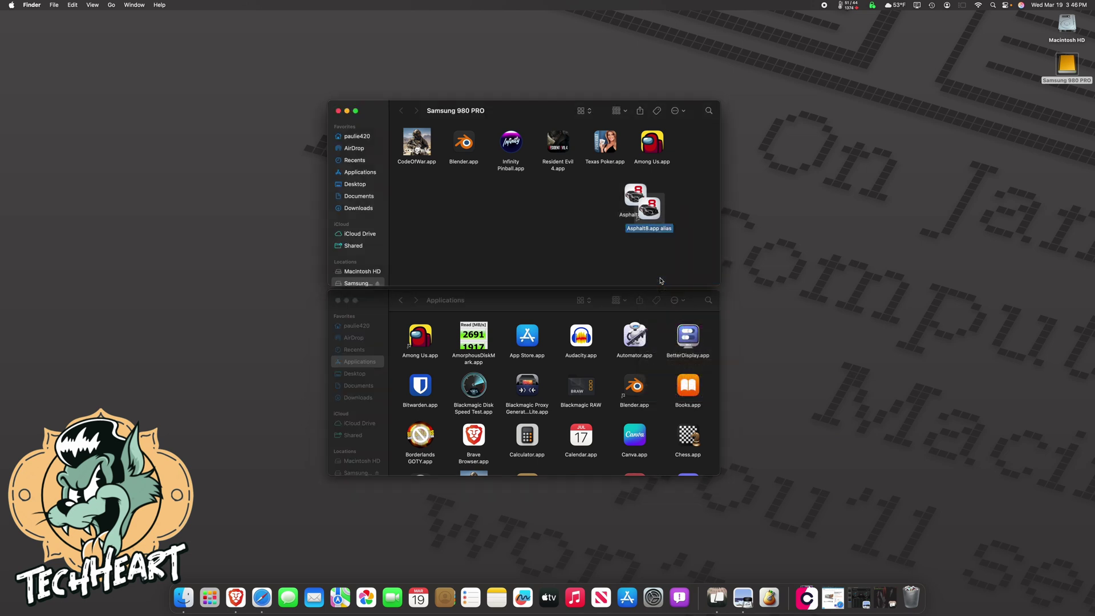
left_click_drag(643, 244, 655, 335)
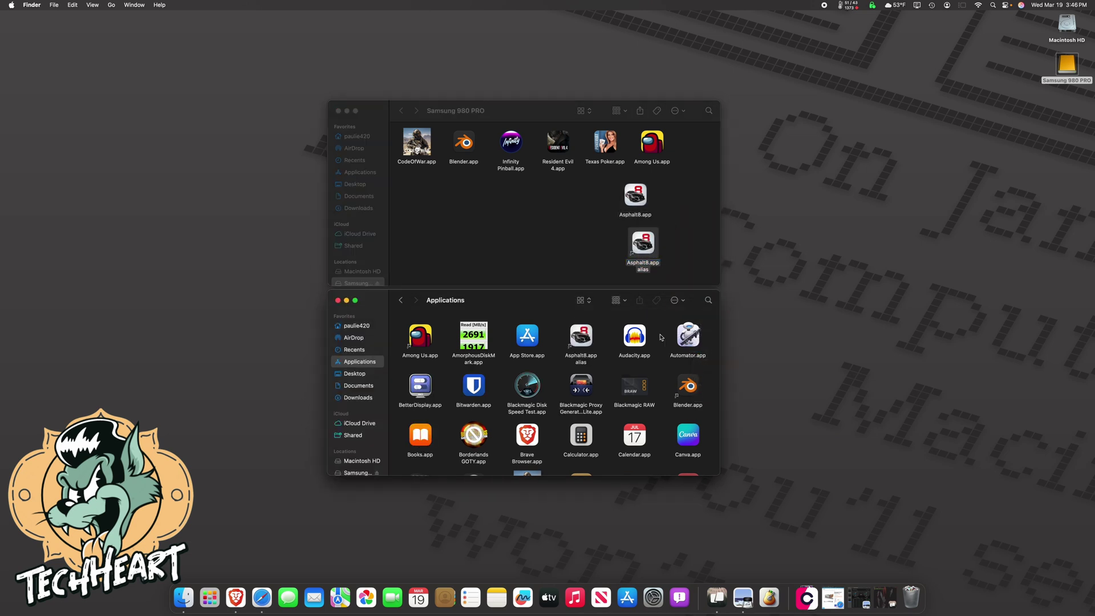
- Rename the alias in Applications to Asphalt8.app by removing ' alias'
right_click(580, 345)
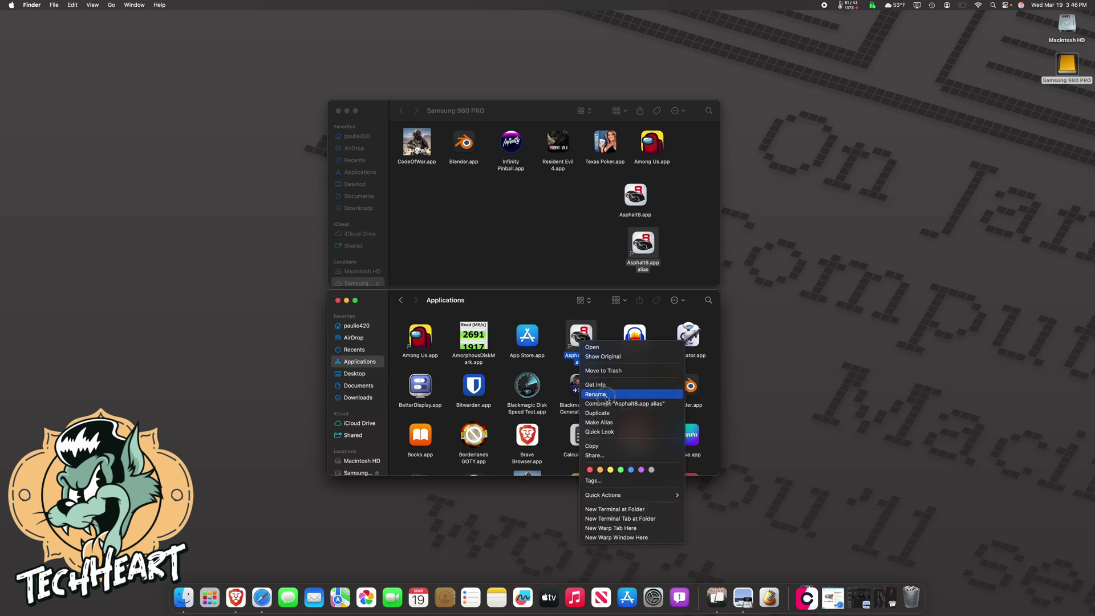
left_click(597, 394)
key("BackSpace")
key("BackSpace")
key("BackSpace")
key("BackSpace")
key("BackSpace")
key("BackSpace")
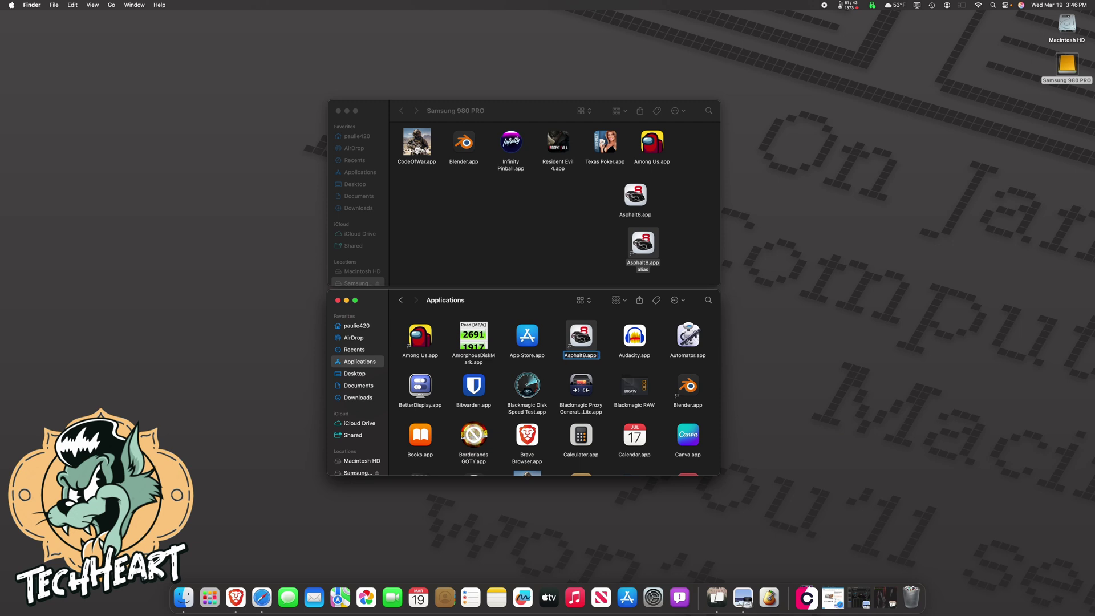
left_click(596, 268)
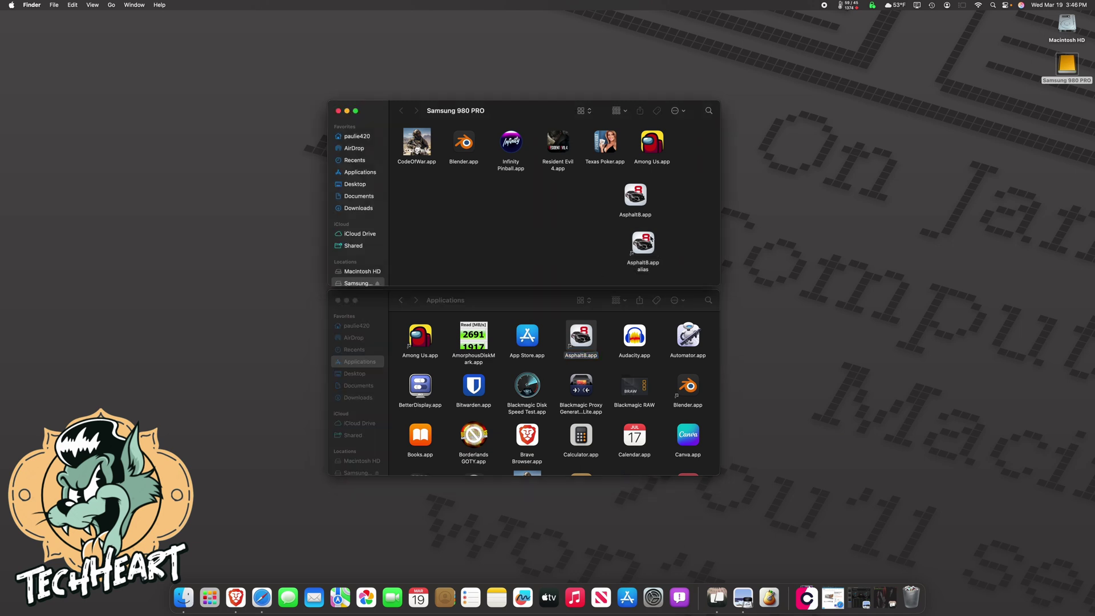
- Move the leftover alias on the Samsung 980 PRO drive to the Trash
left_click(647, 242)
right_click(642, 246)
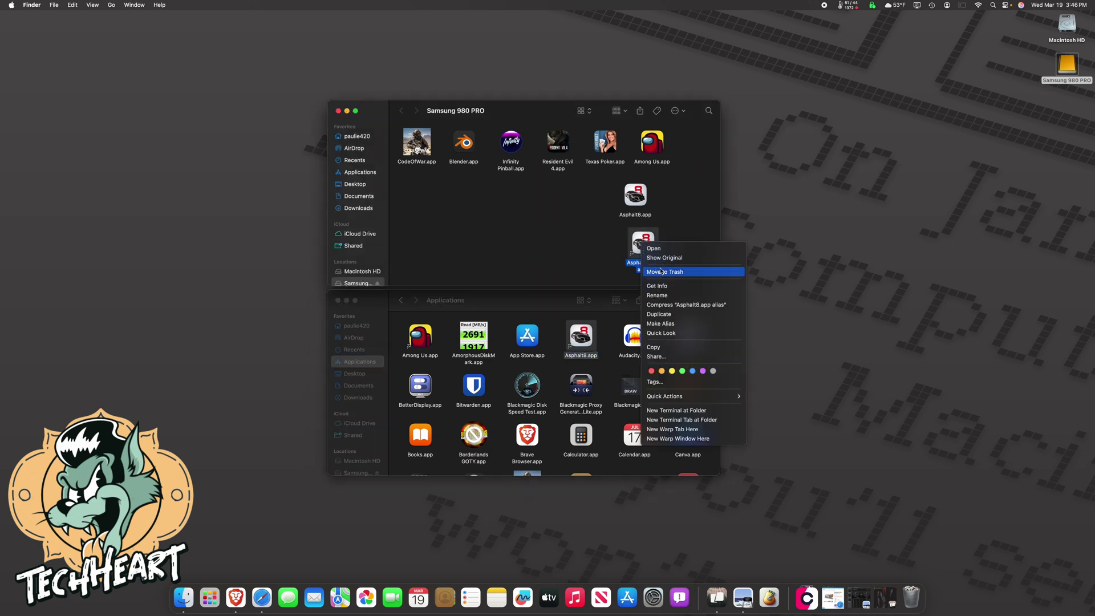
left_click(663, 272)
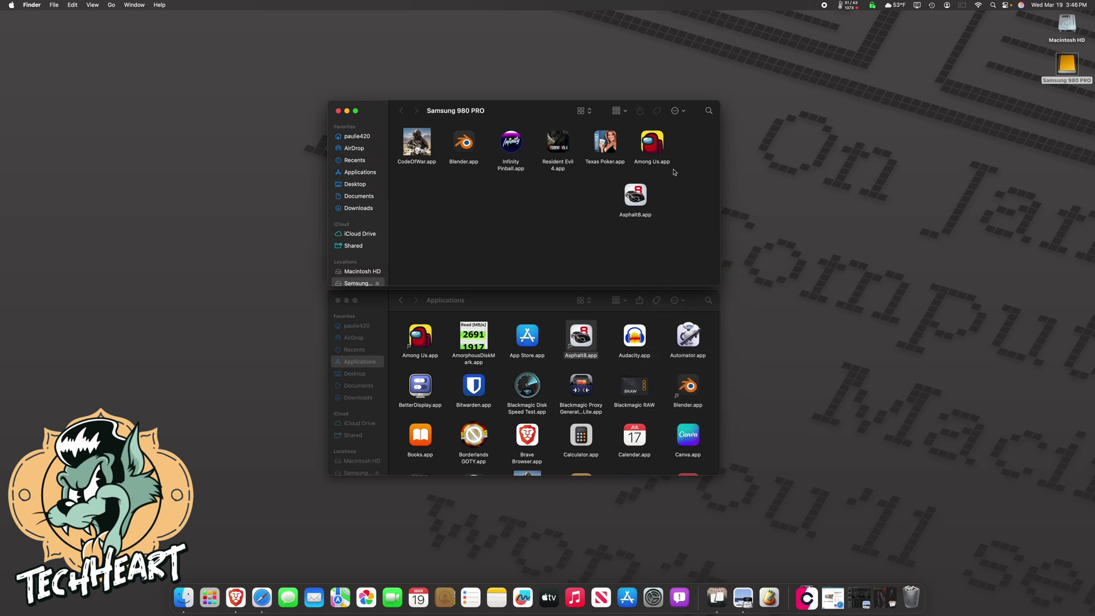
- Launch Asphalt 8 from its alias full screen, dismiss the promo popups, and open mode selection
left_click(556, 341)
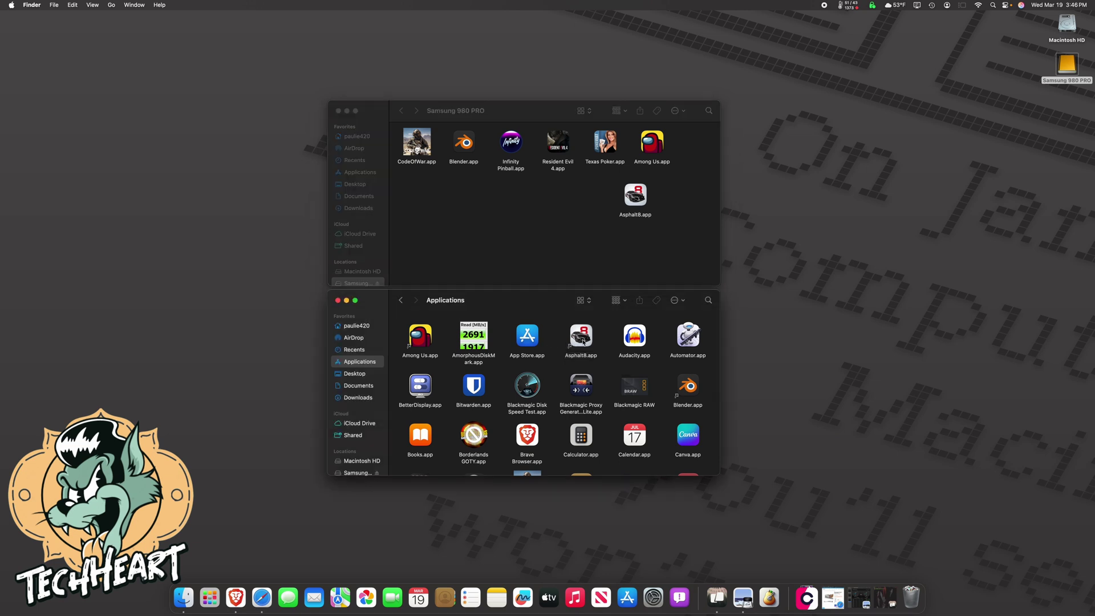
double_click(580, 338)
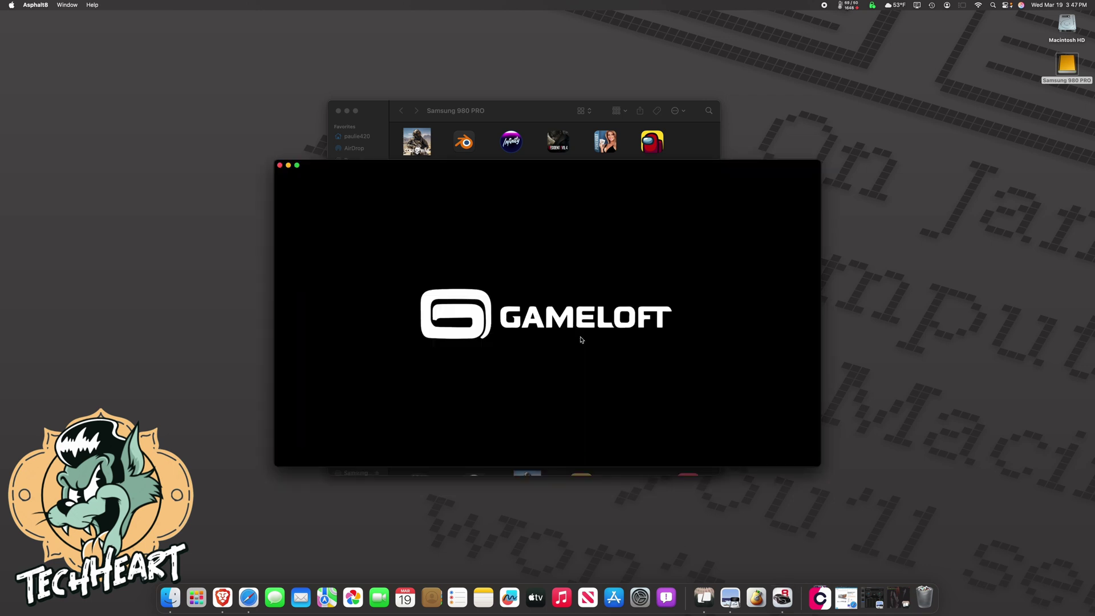
left_click(297, 166)
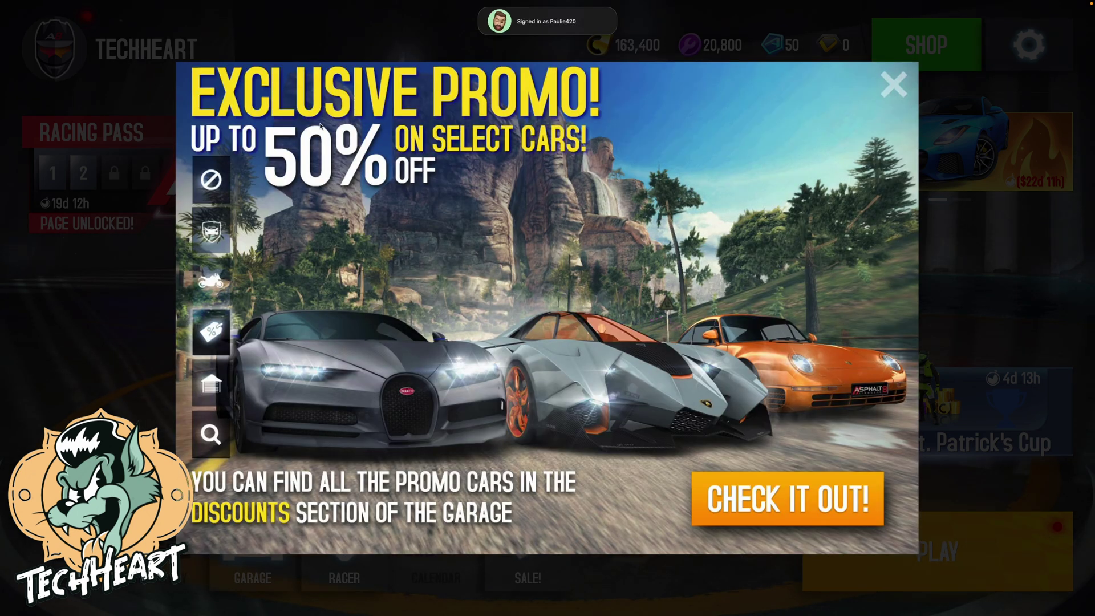
left_click(906, 91)
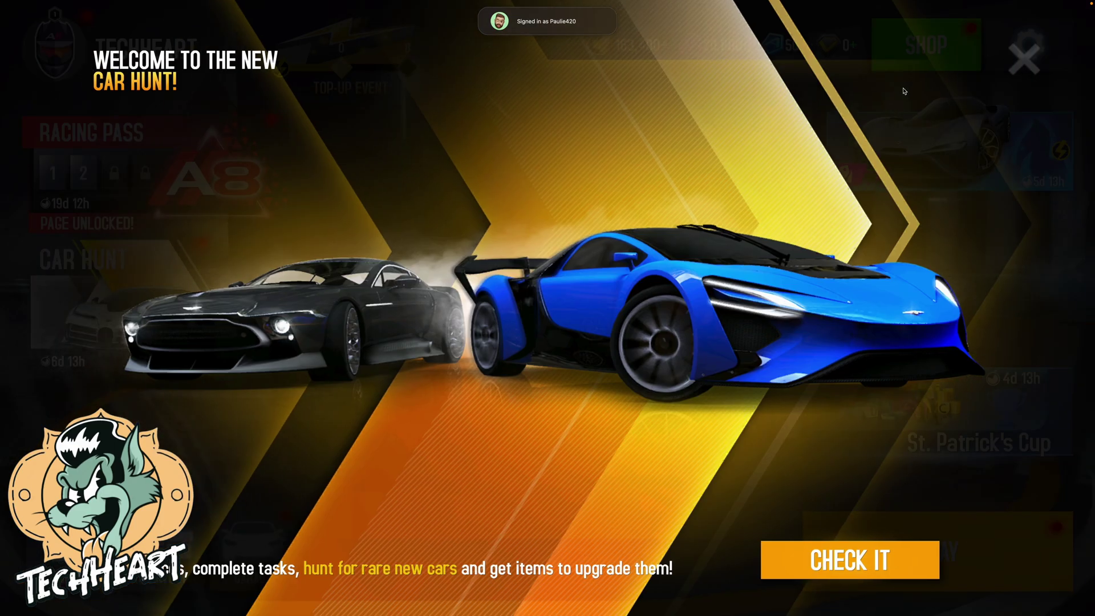
left_click(1024, 60)
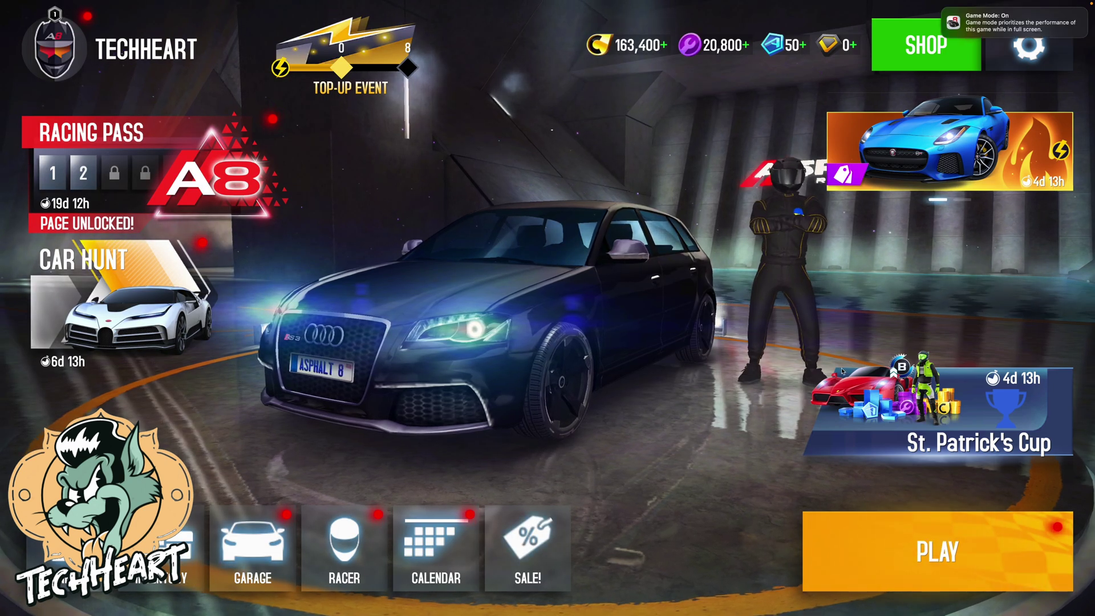
left_click(887, 550)
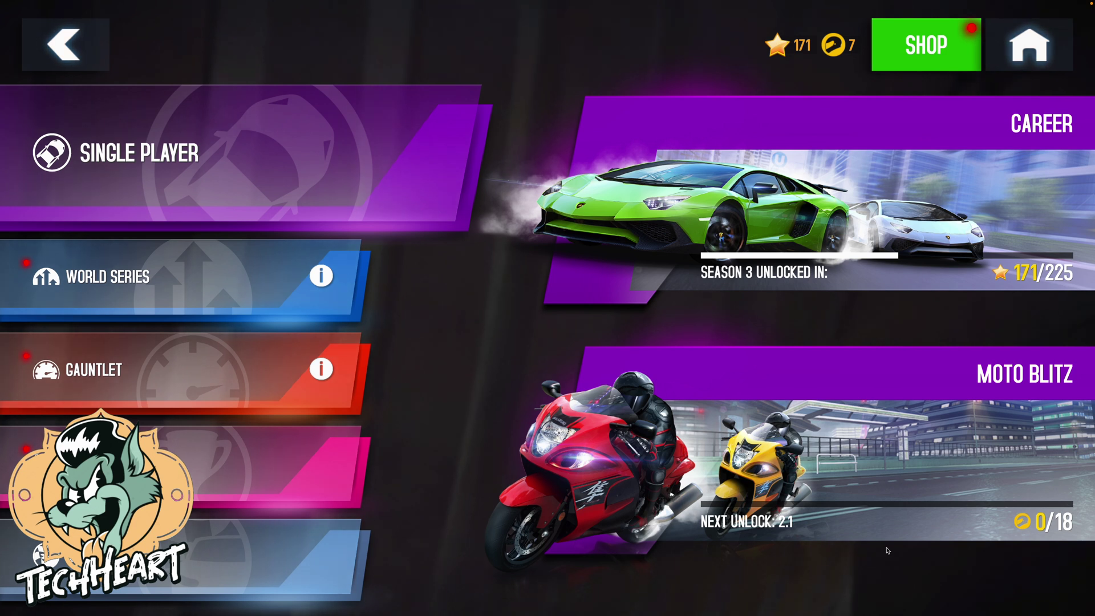
left_click(94, 47)
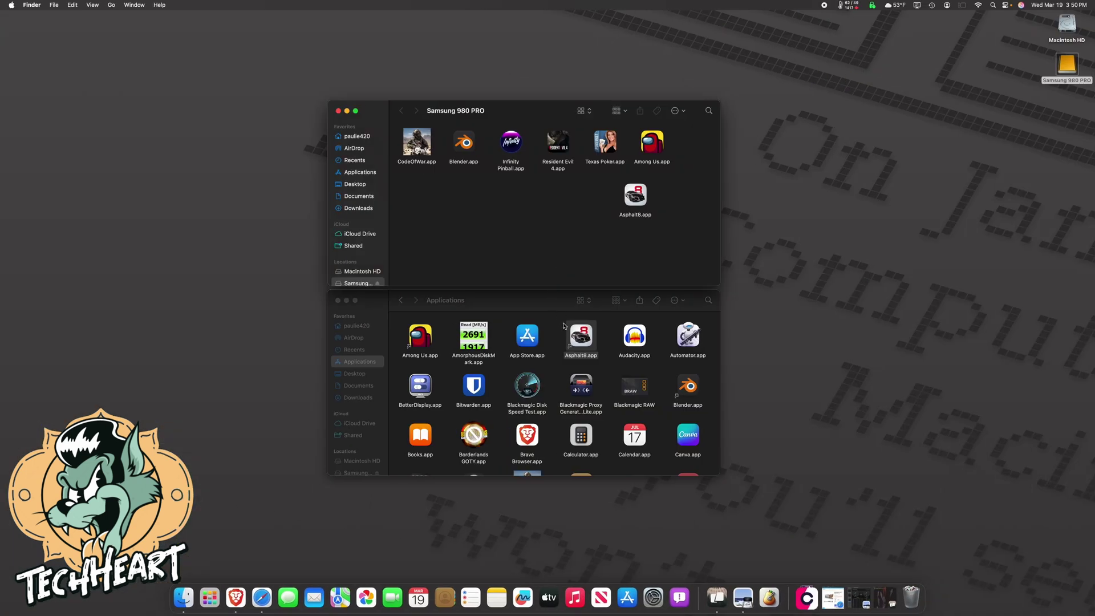
- Copy Asphalt8.app from the drive back into the Applications folder
right_click(581, 338)
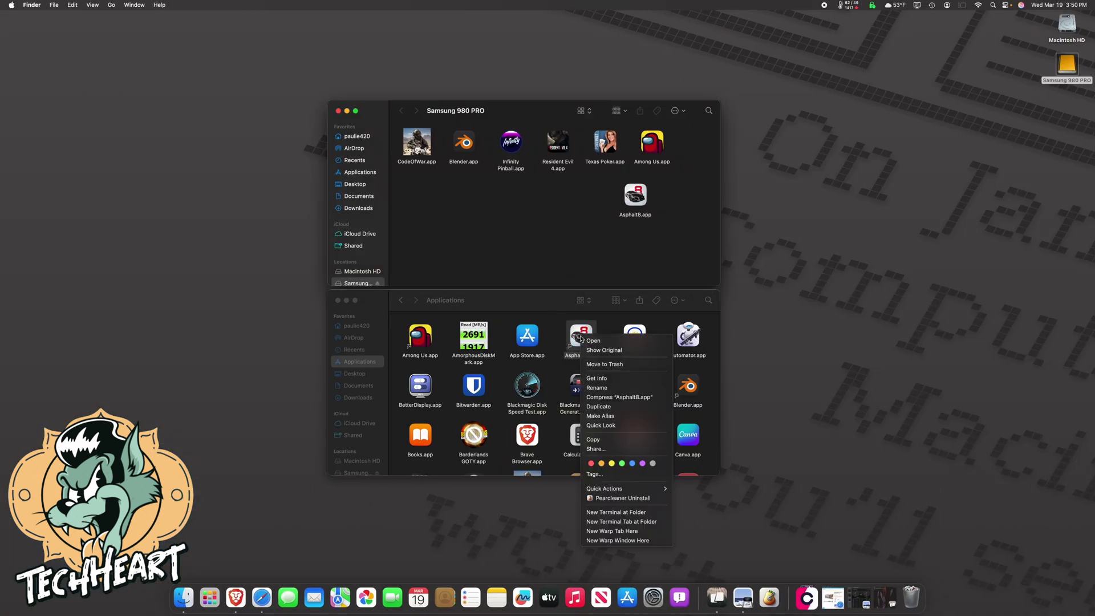
left_click(614, 365)
left_click_drag(635, 196, 557, 337)
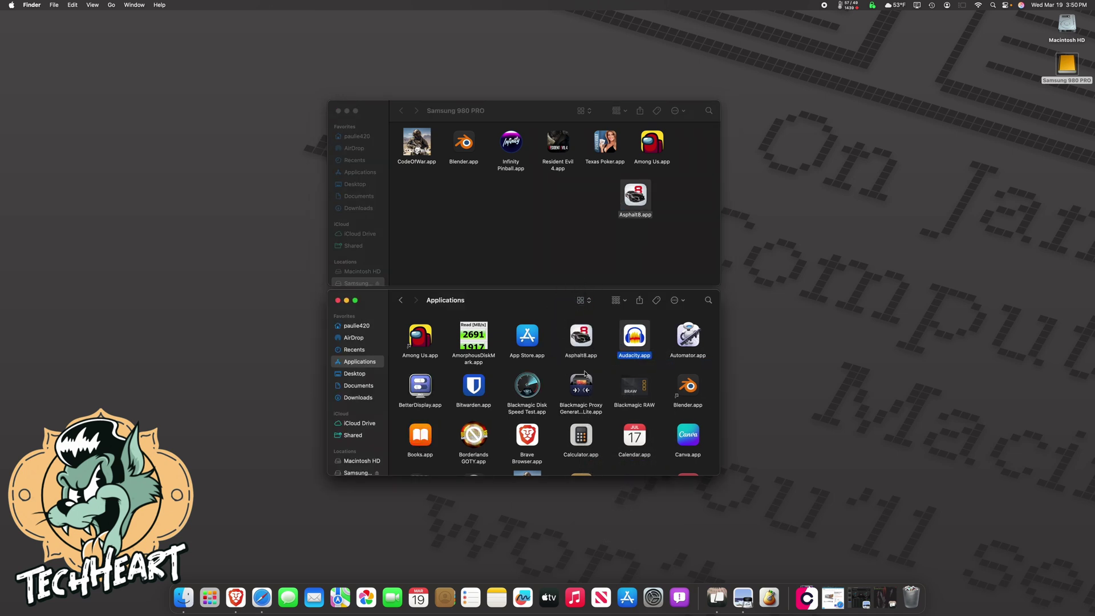
- Move the drive's Asphalt8.app to the Trash and close the Samsung 980 PRO window
left_click(591, 198)
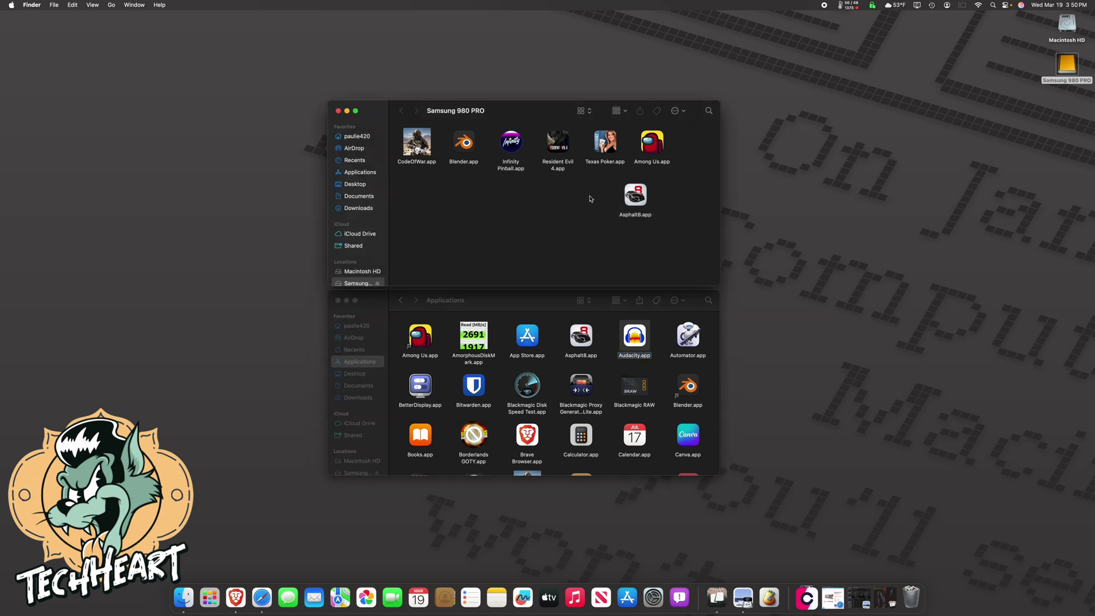
left_click(629, 196)
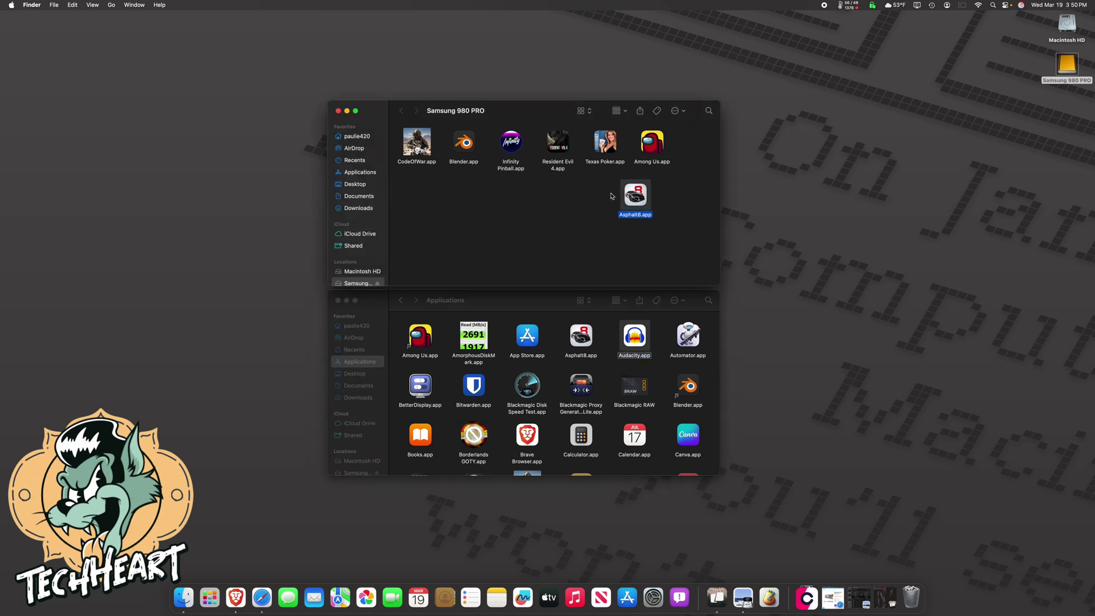
right_click(631, 196)
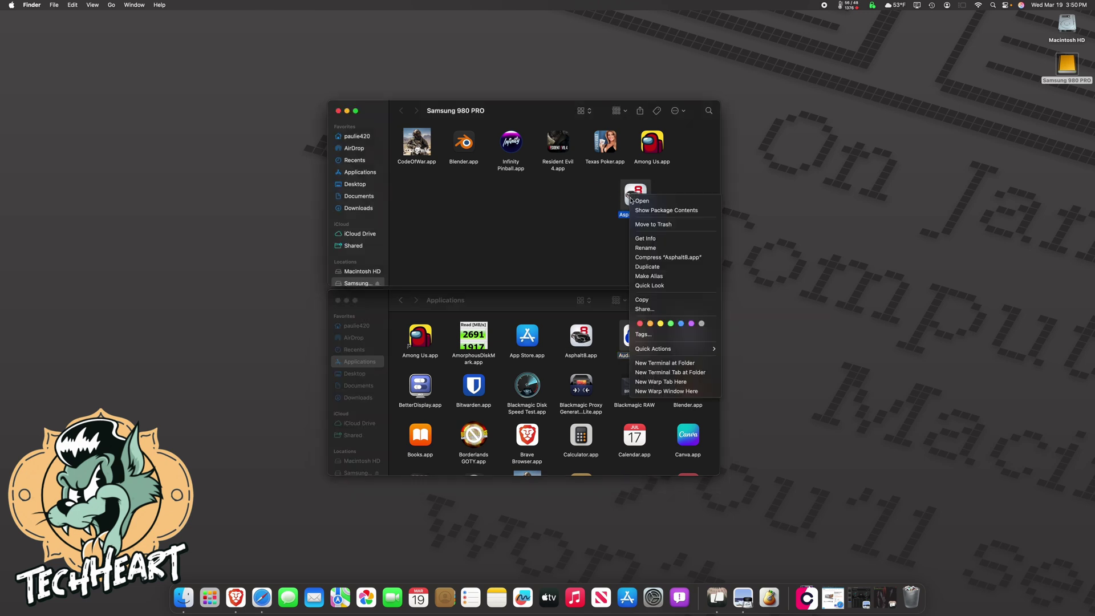
left_click(653, 225)
left_click(337, 110)
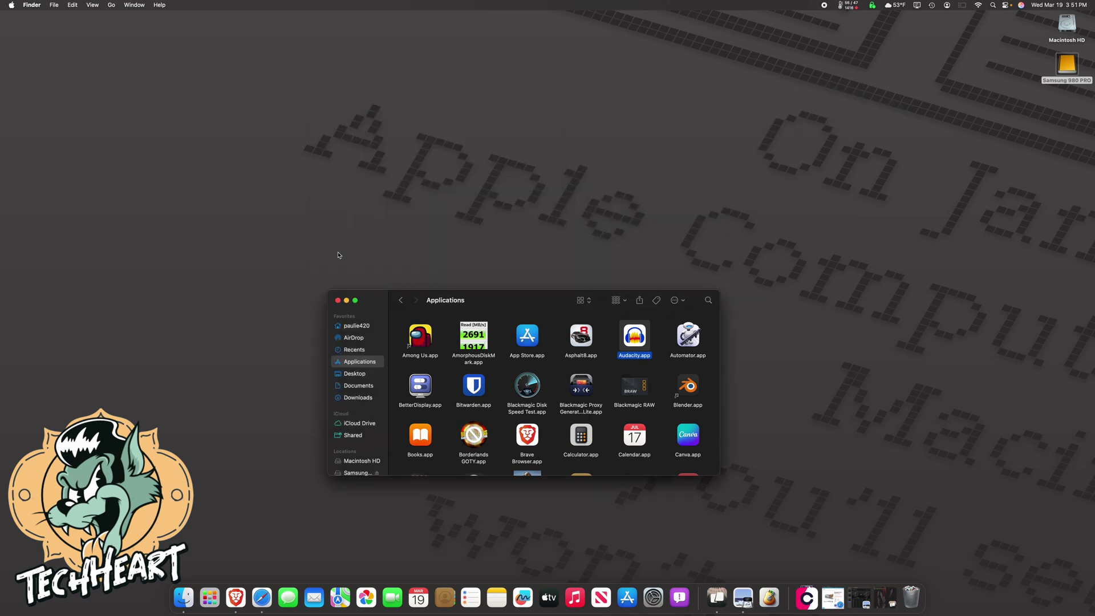
- Close the Applications window and list the Samsung 980 PRO drive's contents in Warp
left_click(338, 301)
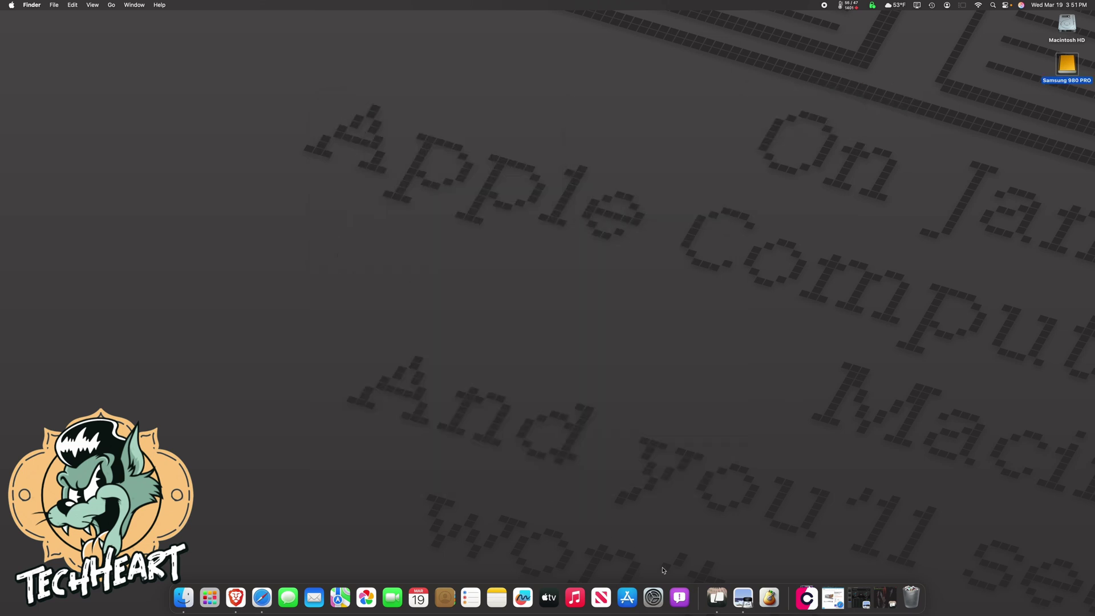
left_click(719, 594)
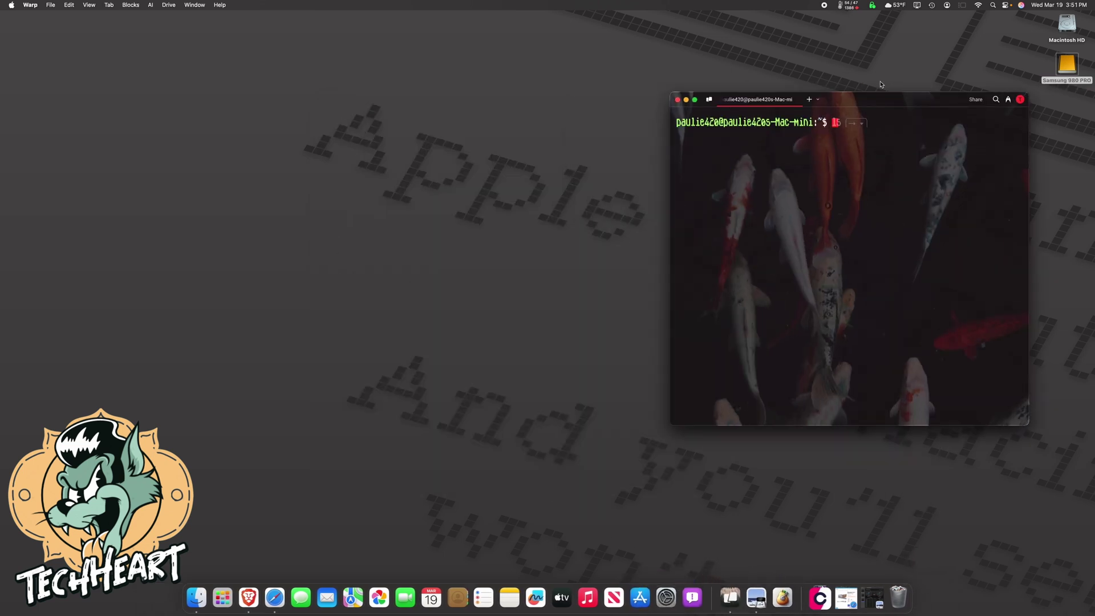
left_click_drag(894, 106, 573, 118)
type("ls /Volumes/")
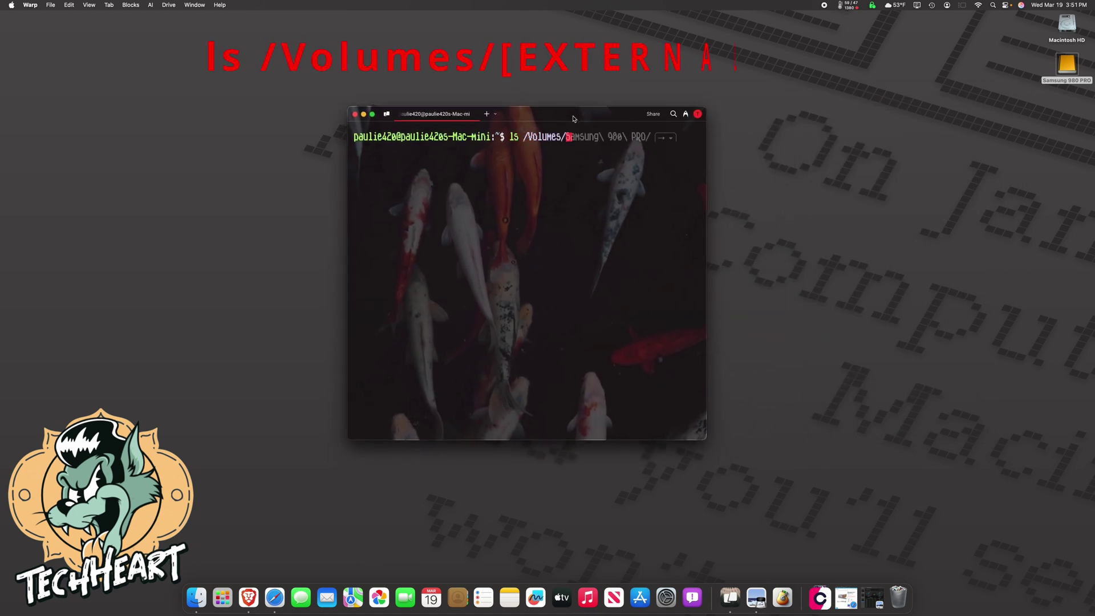
key("Right")
key("Return")
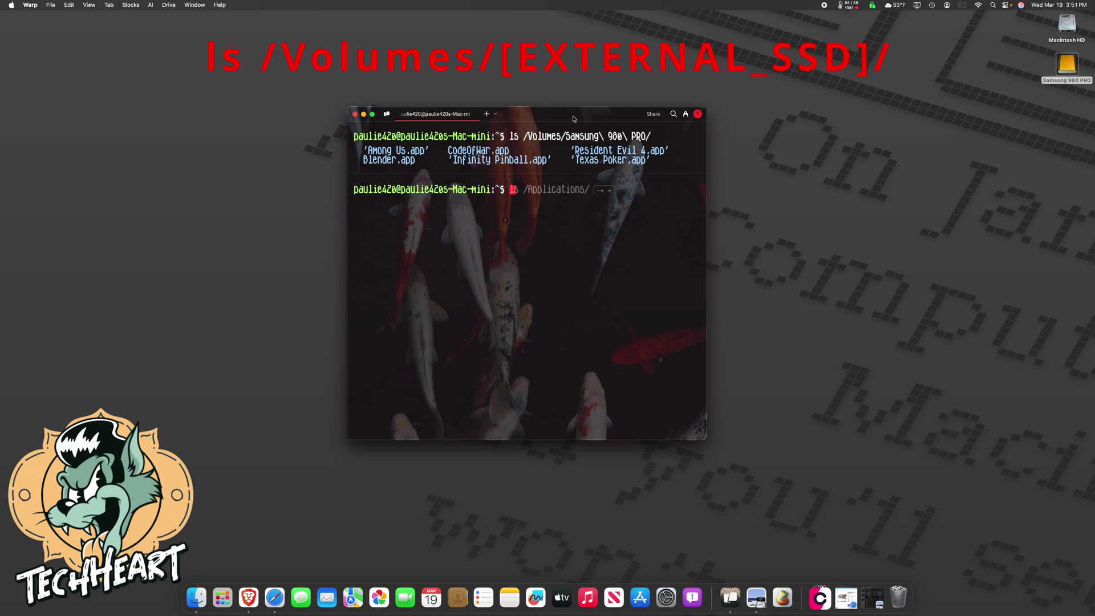
- Run mv /Applications/Asphalt8.app/ /Volumes/Samsung\ 980\ PRO/ to move the game
type("mv /Apll")
key("BackSpace")
key("Tab")
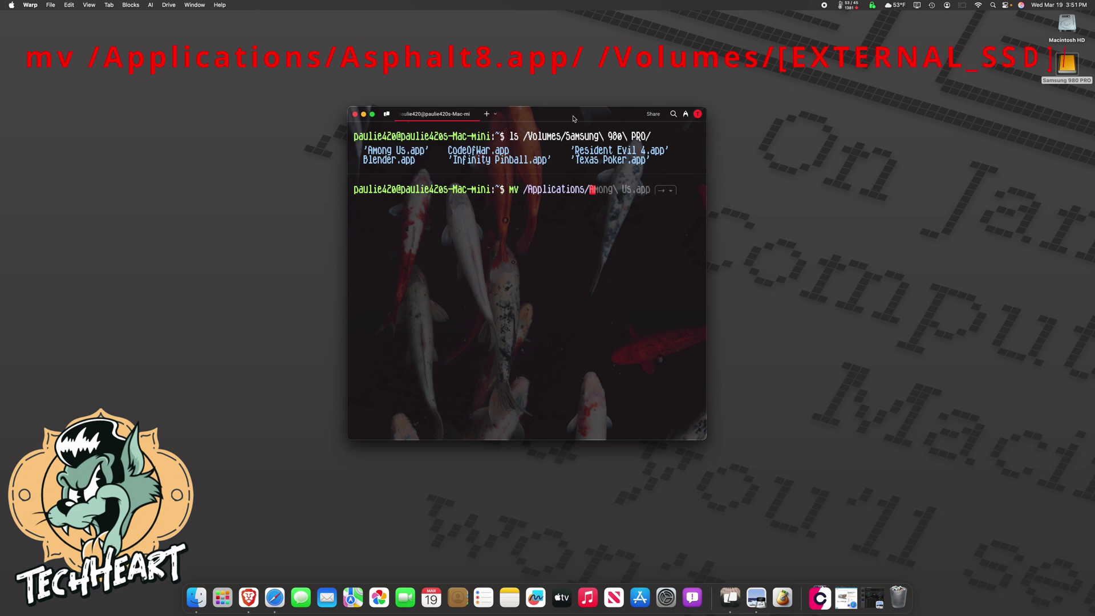
type("As")
key("Tab")
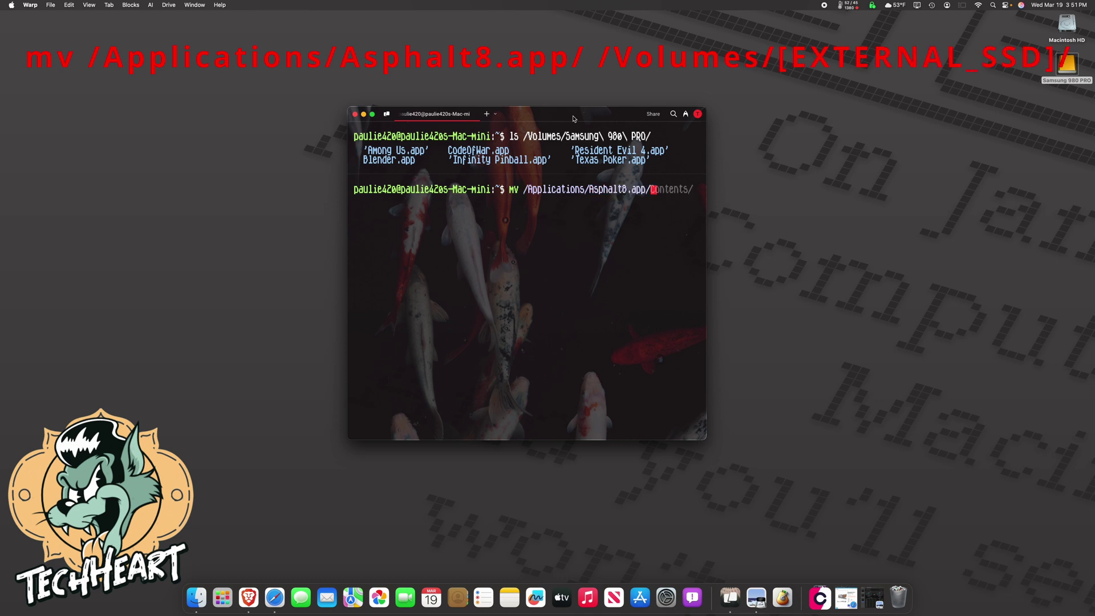
type("/Vo")
key("Tab")
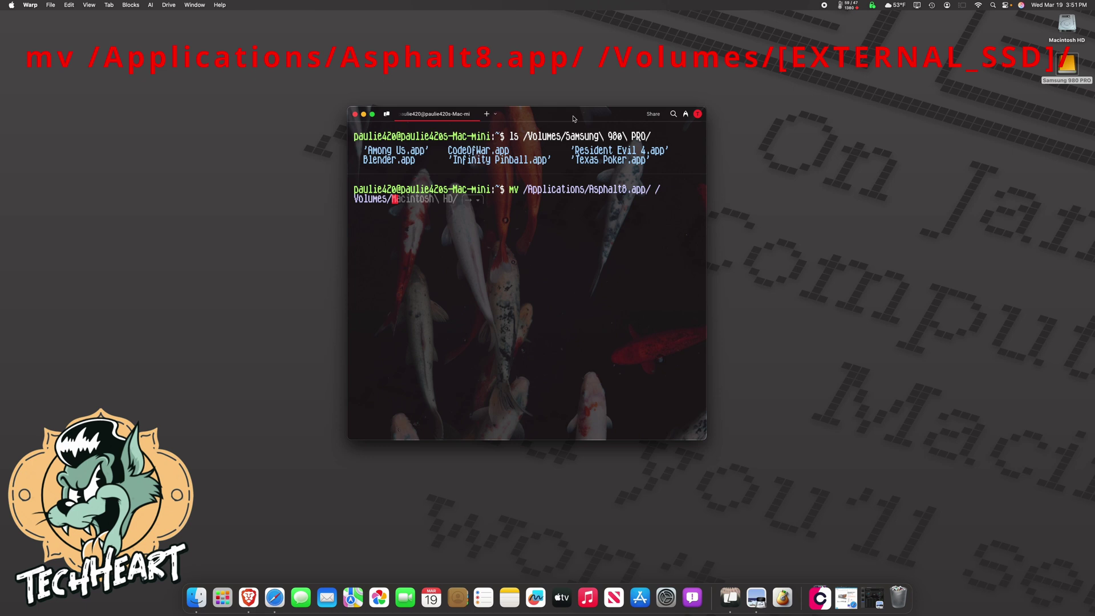
type("Sa")
key("Tab")
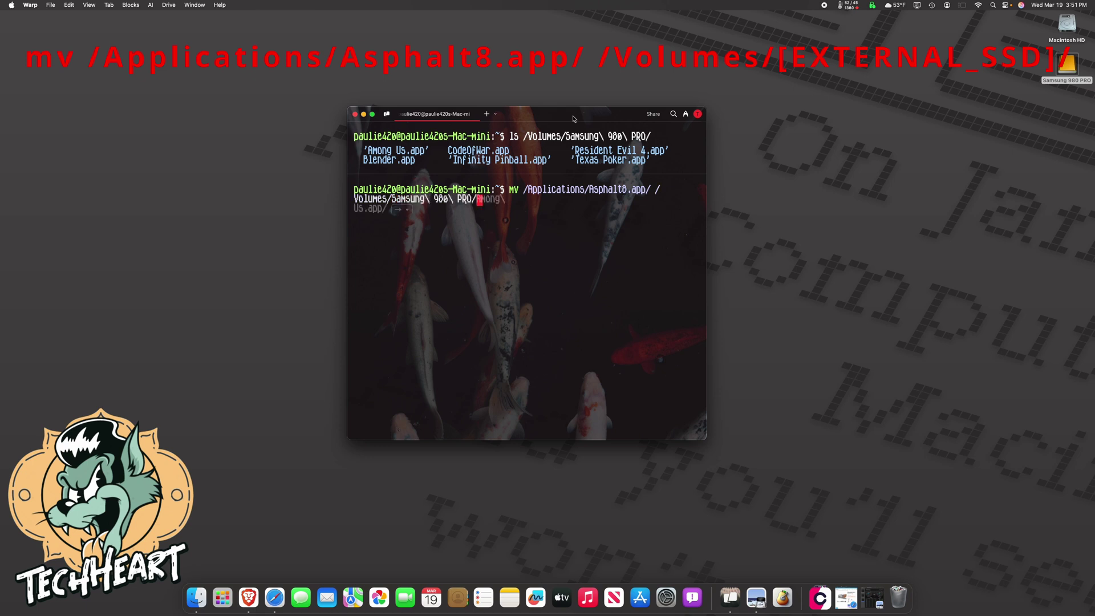
key("Return")
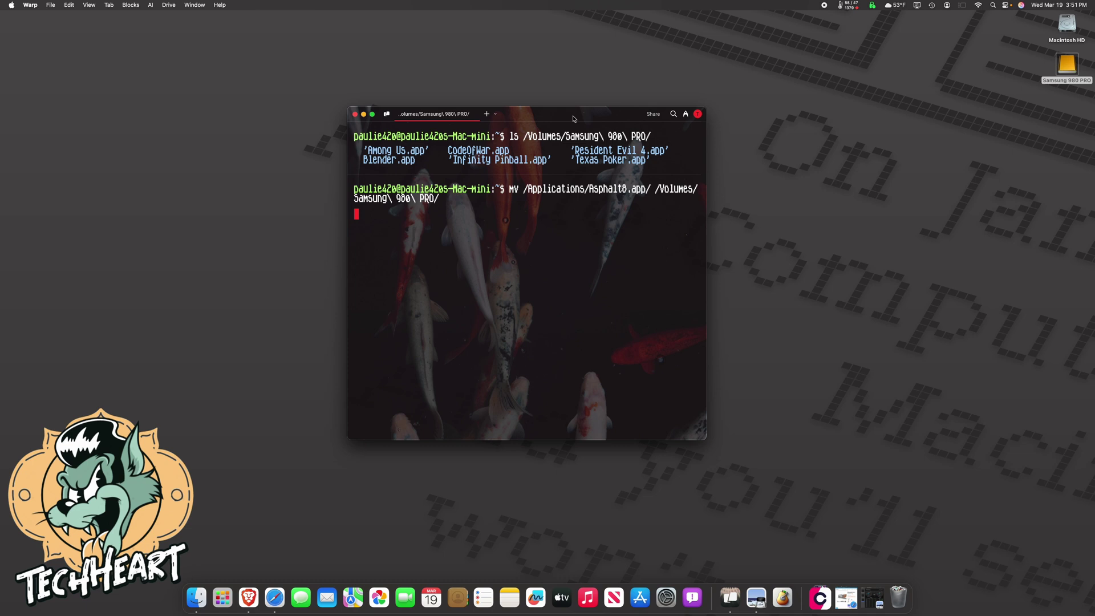
- Symlink /Volumes/Samsung 980 PRO/Asphalt8.app/ to /Applications/Asphalt8.app, then type ls -all /Applications/
type("ln")
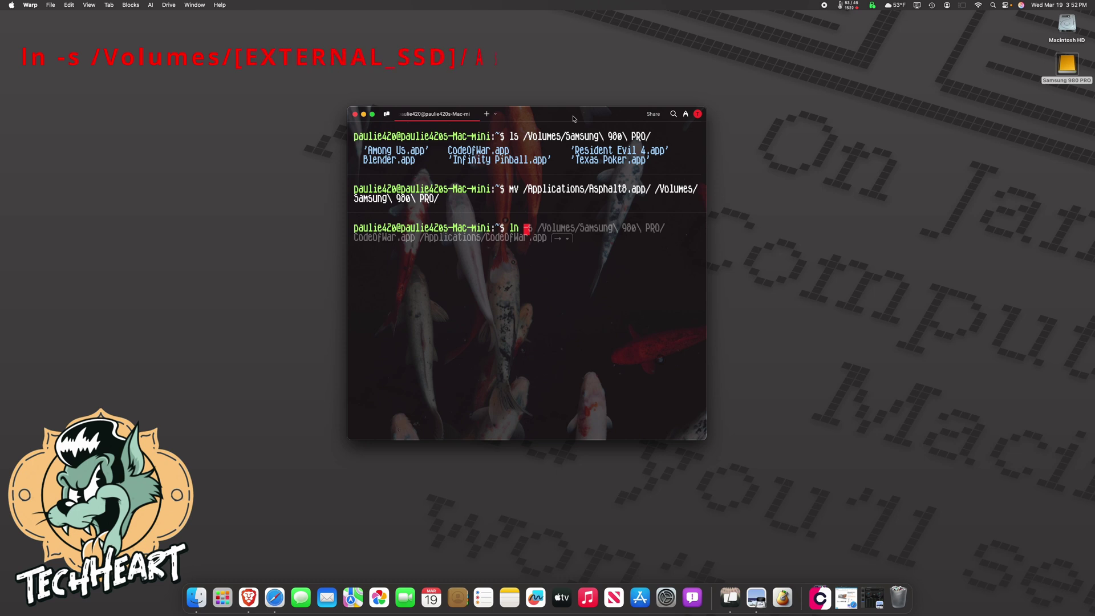
type(" -s /Volumes/Samsung\\ 980\\ PRO/")
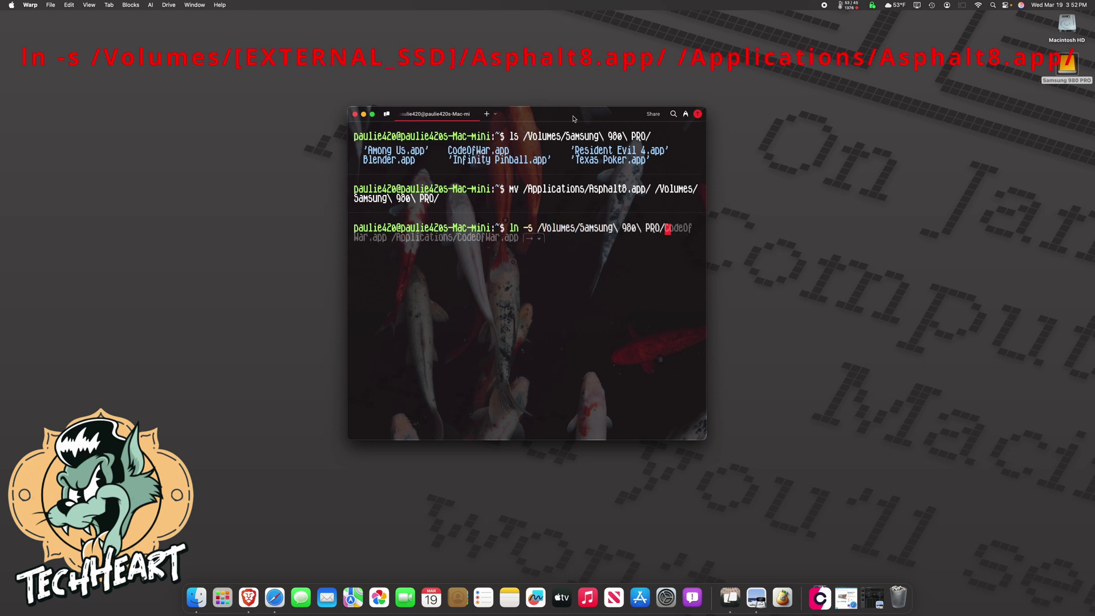
type("Asphalt8.app/")
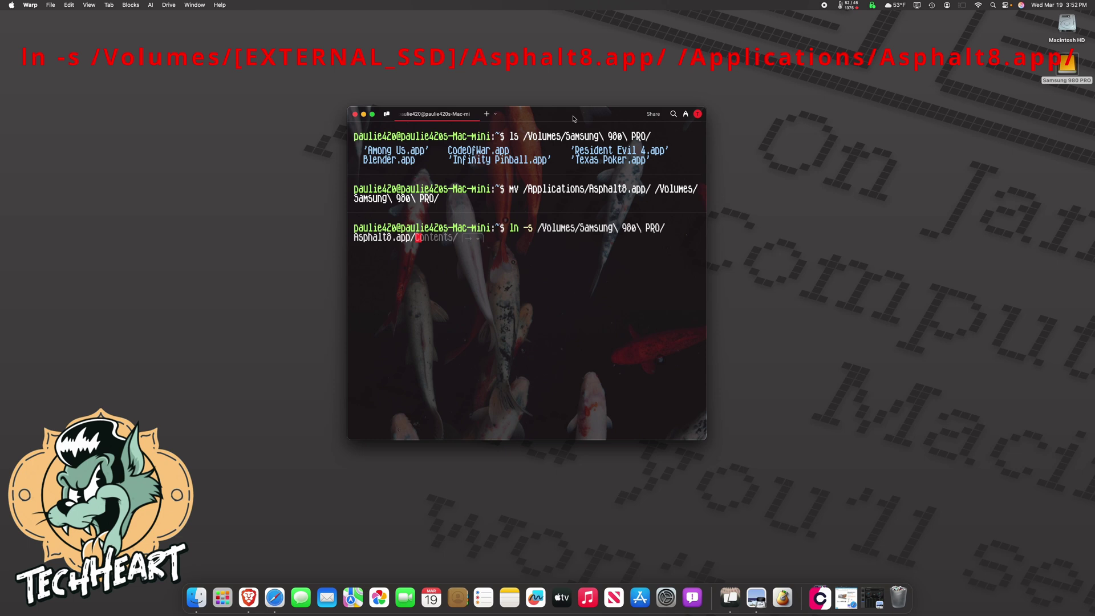
type(" /Applications/")
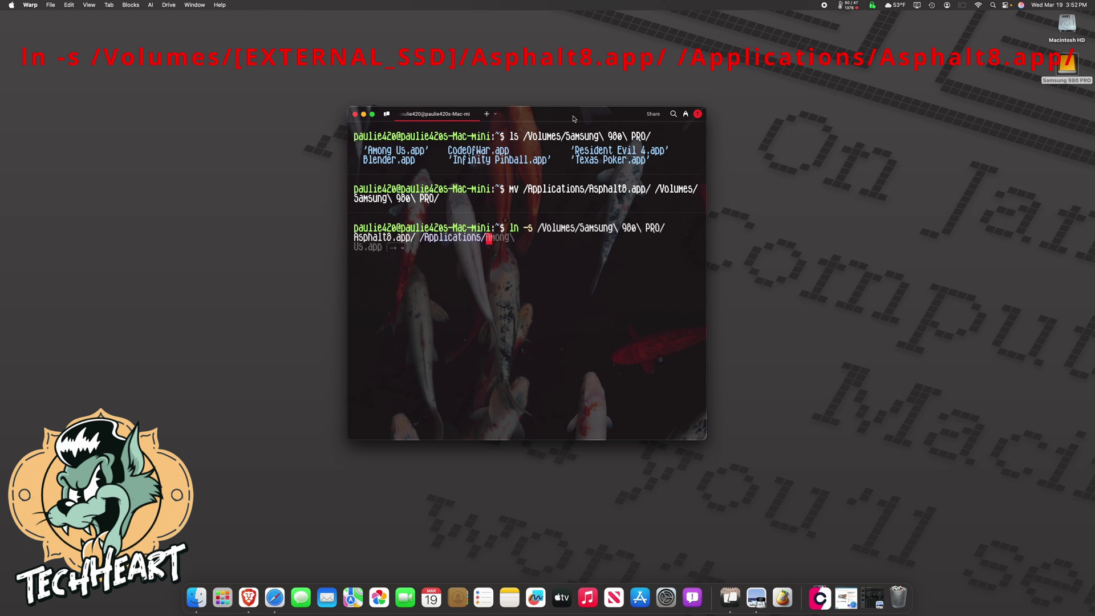
type("Asphalt8.apps")
key("Return")
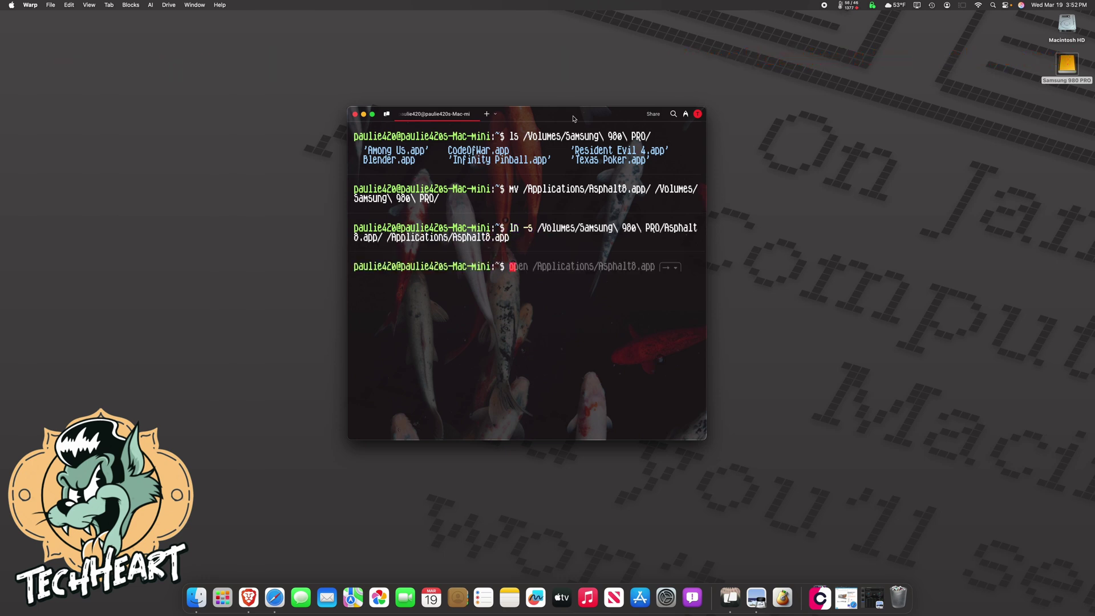
type("ls -all /Applications/")
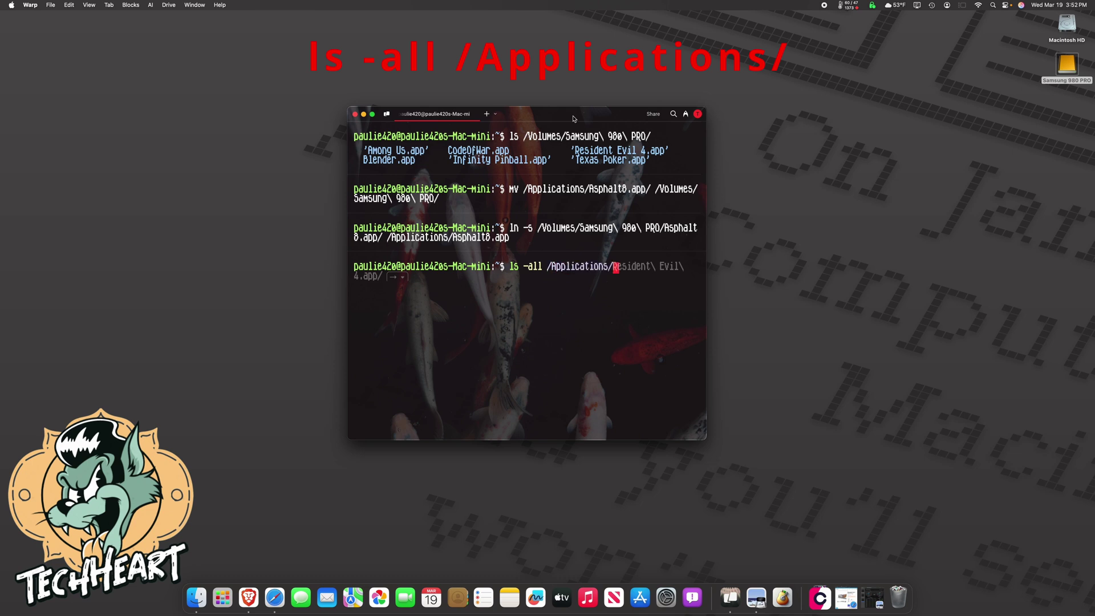
- List /Applications/ and highlight the Asphalt8.app symlink entry pointing to the drive
key("Return")
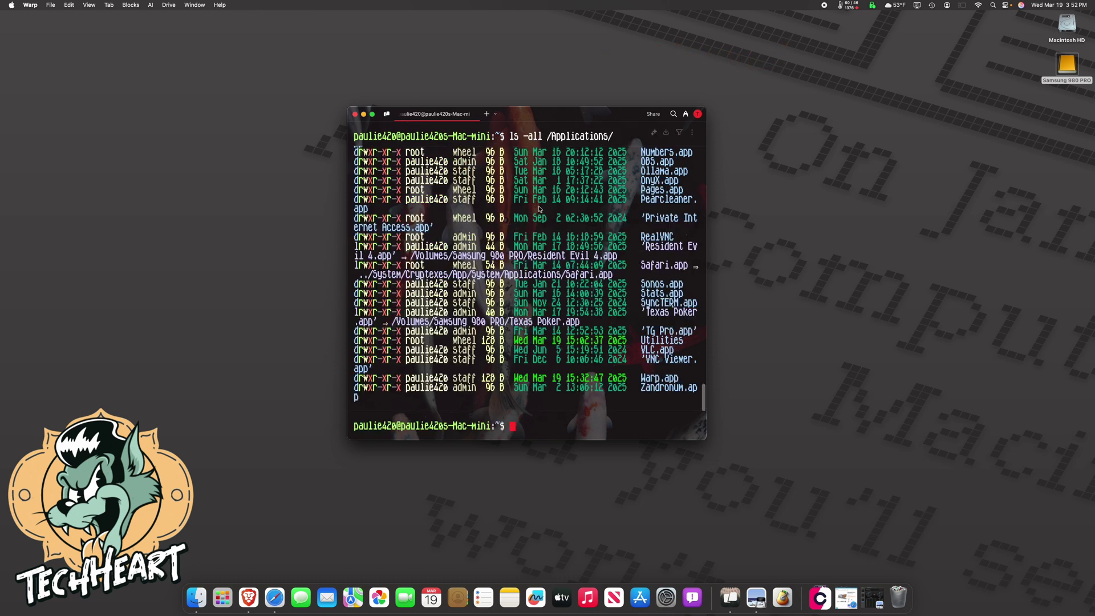
scroll(539, 209, "up", 10)
scroll(539, 208, "up", 8)
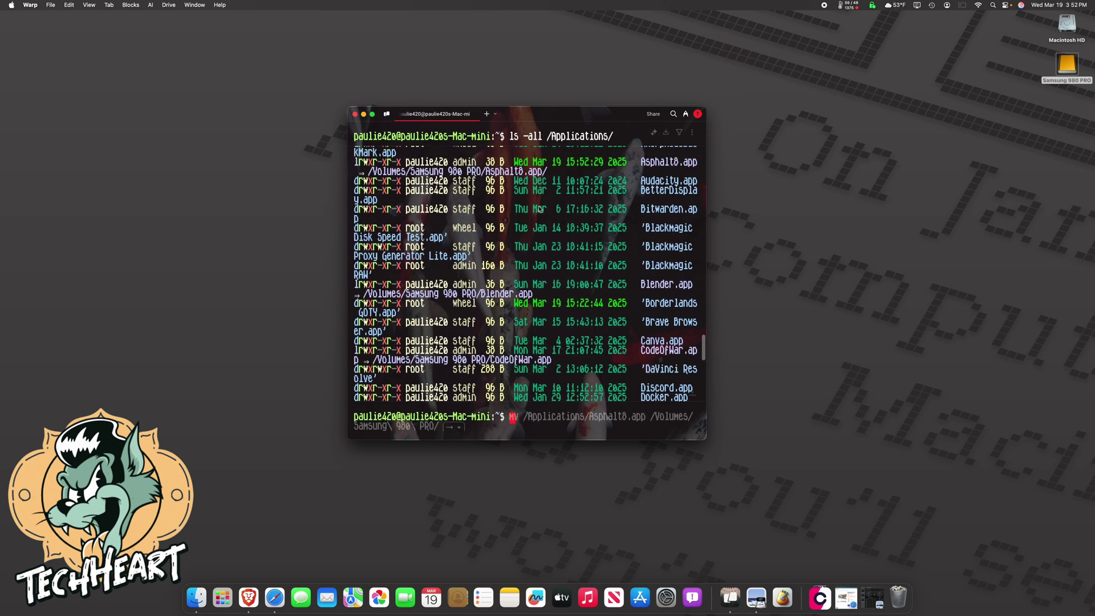
left_click_drag(641, 204, 548, 216)
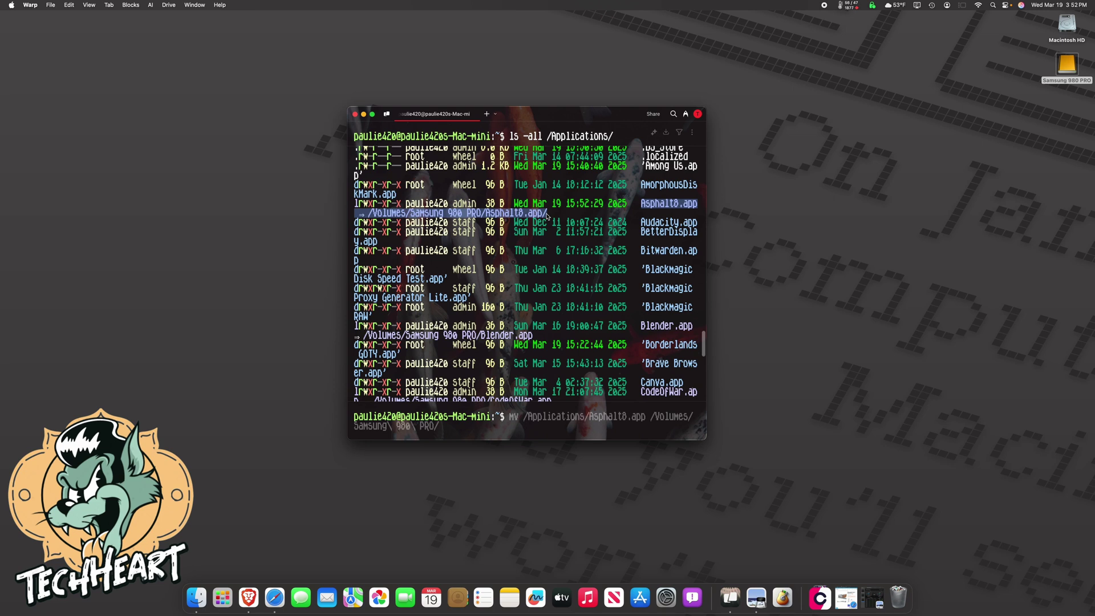
- Run du -sh on the drive's Asphalt8.app, reporting 4.2G
type("du -sh /")
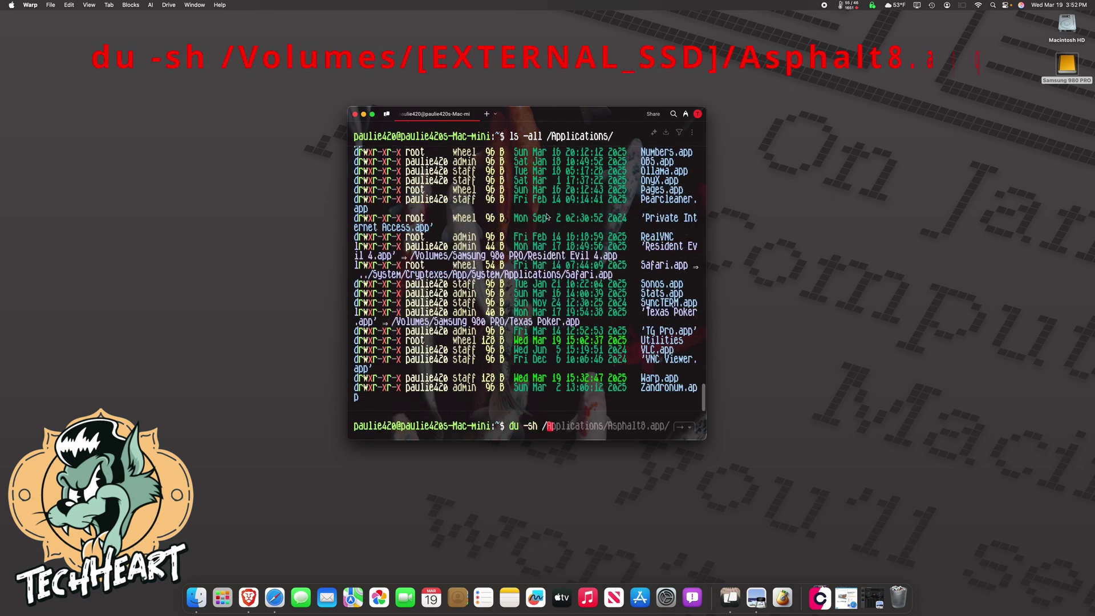
type("Volumes/Sa")
key("Tab")
type("As")
key("Right")
key("Return")
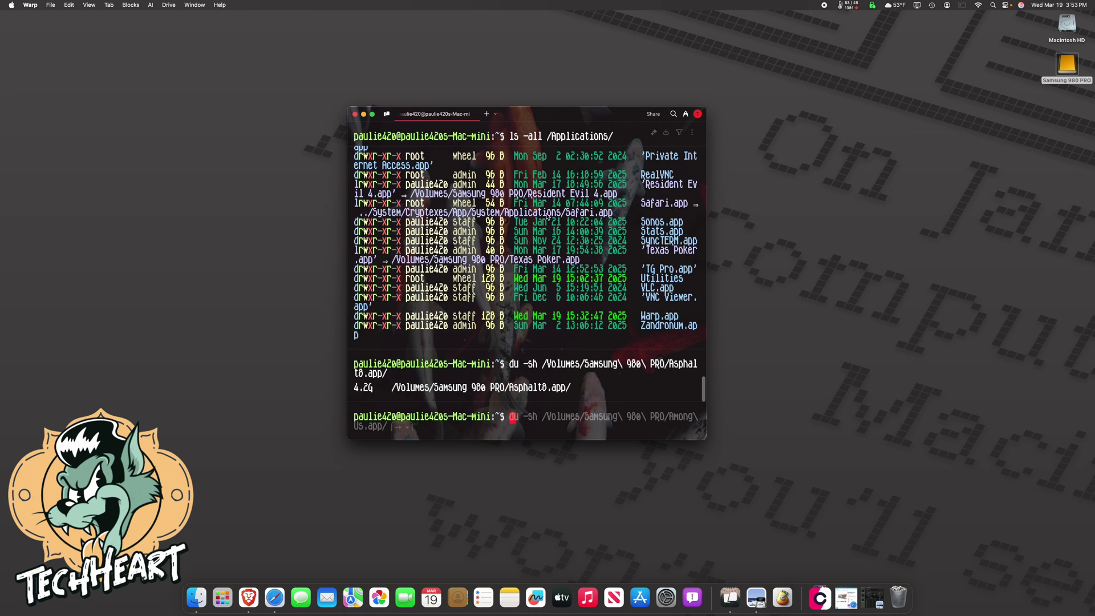
- Open the Samsung 980 PRO drive, select all seven apps, and open their Get Info panels
left_click(363, 114)
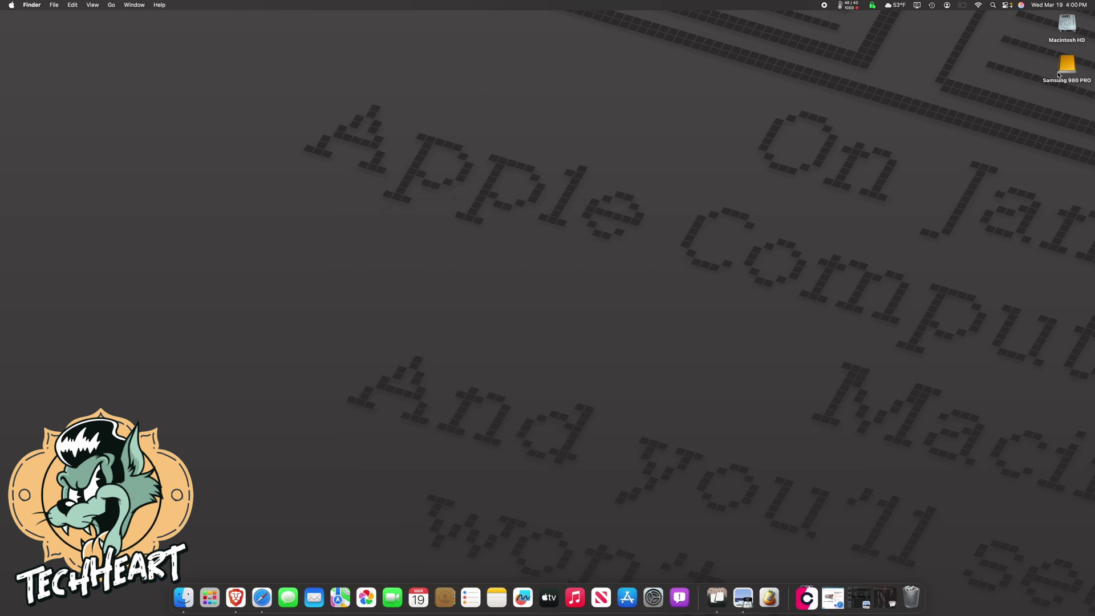
double_click(1064, 68)
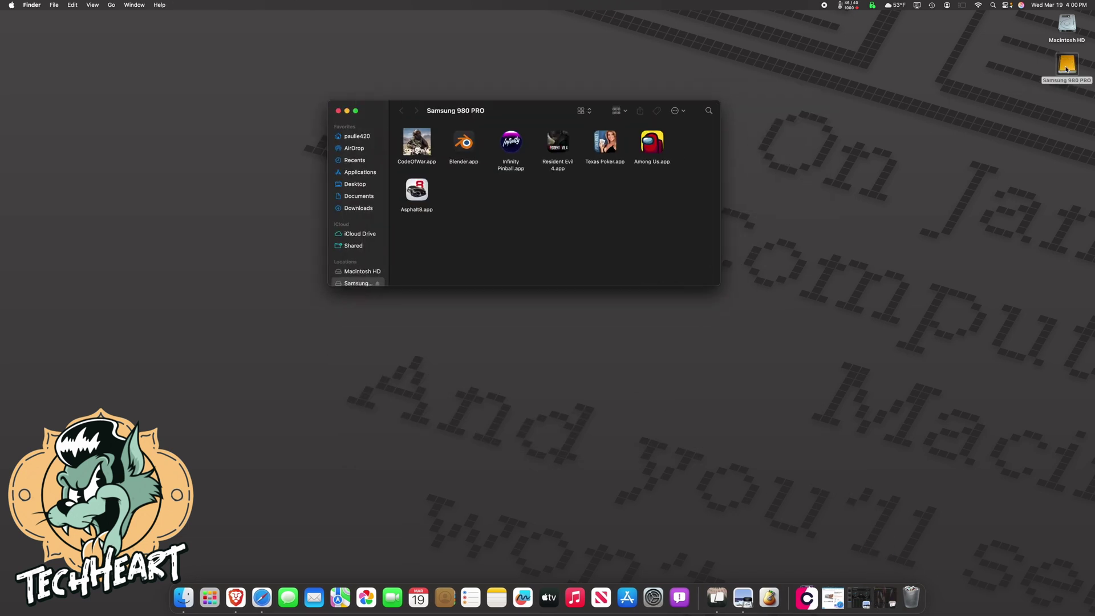
left_click_drag(410, 258, 656, 143)
right_click(656, 144)
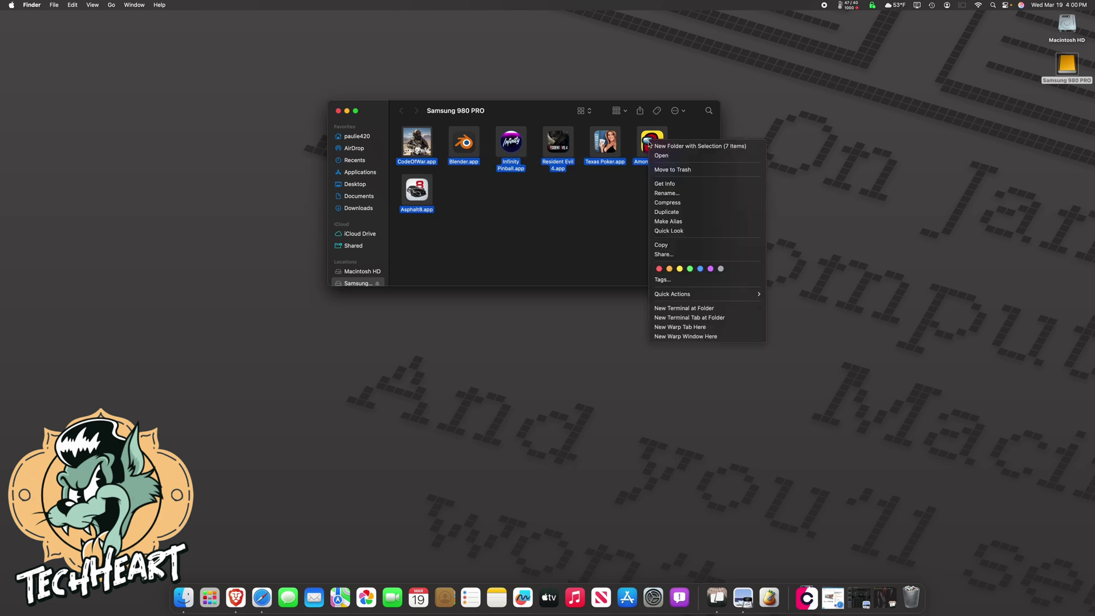
left_click(672, 184)
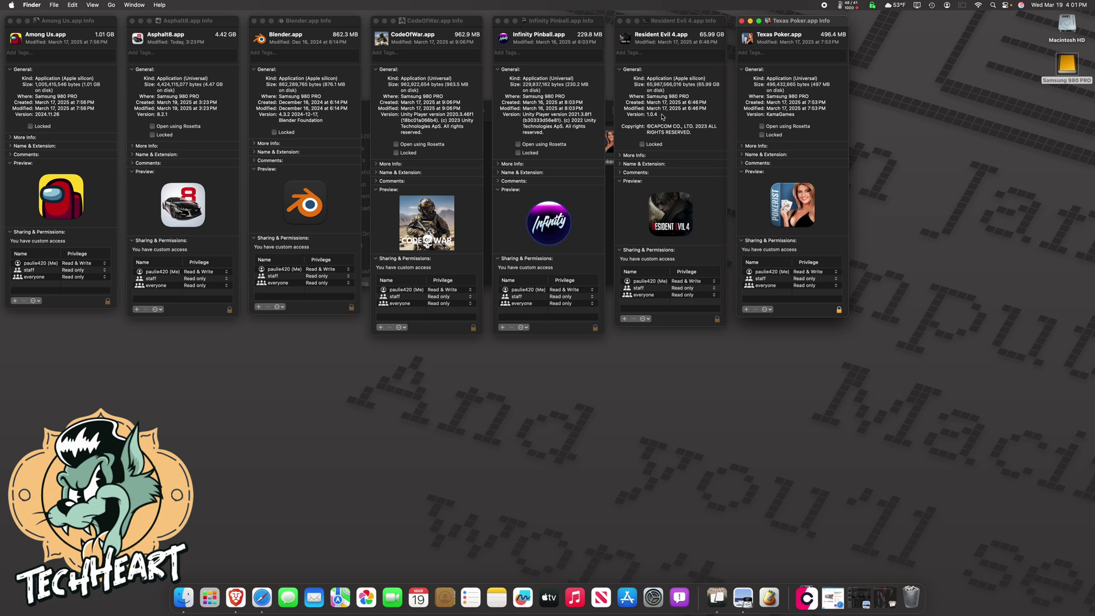
- Close the seven info panels, Texas Poker through Among Us, and deselect the apps
left_click(741, 21)
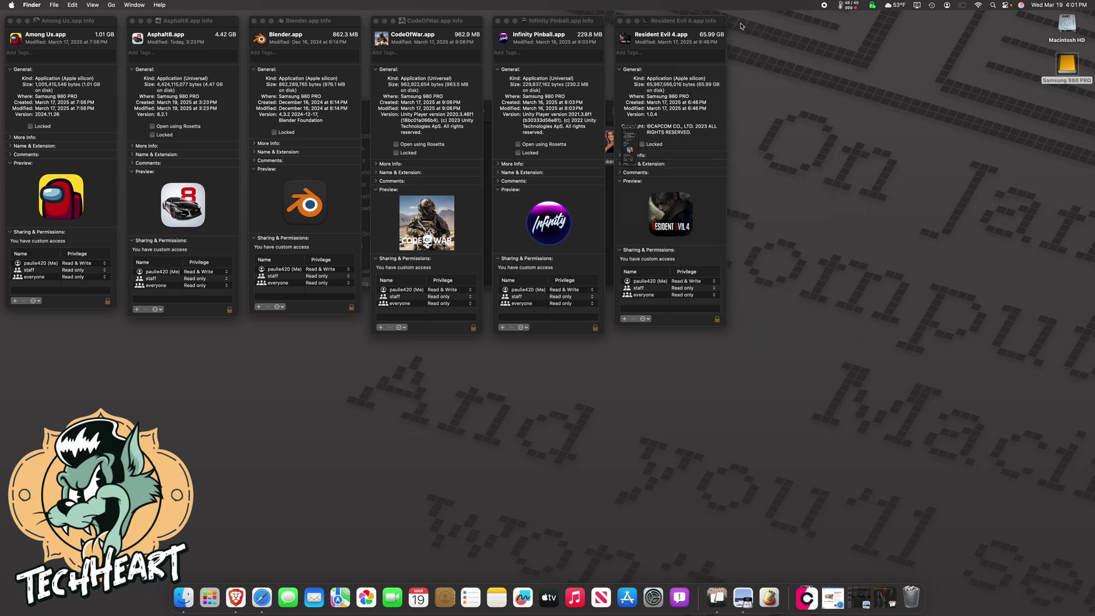
left_click(620, 21)
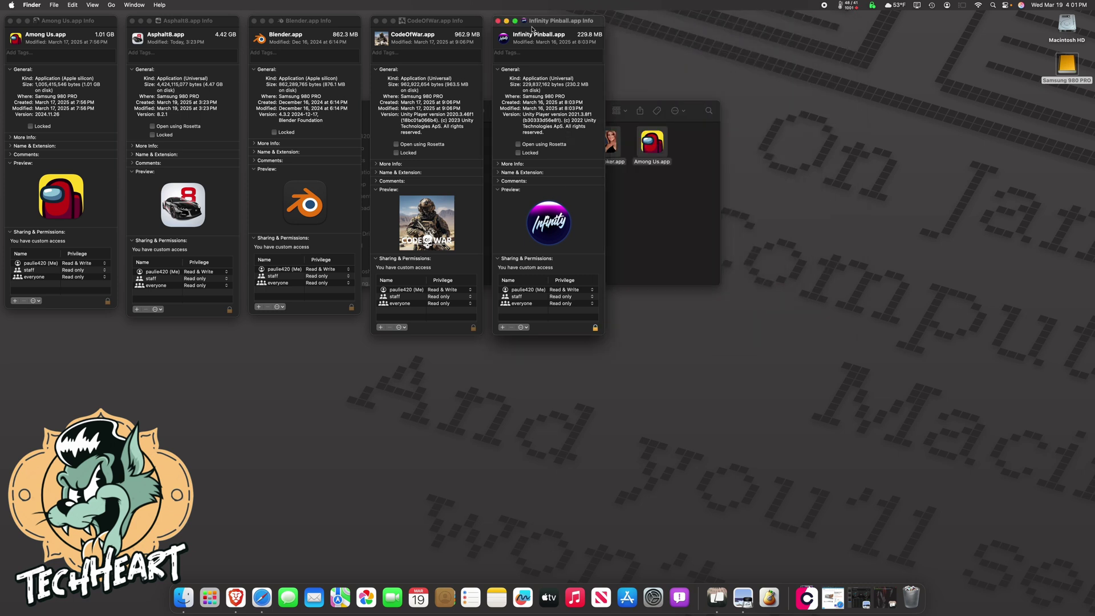
left_click(498, 22)
left_click(376, 22)
left_click(254, 21)
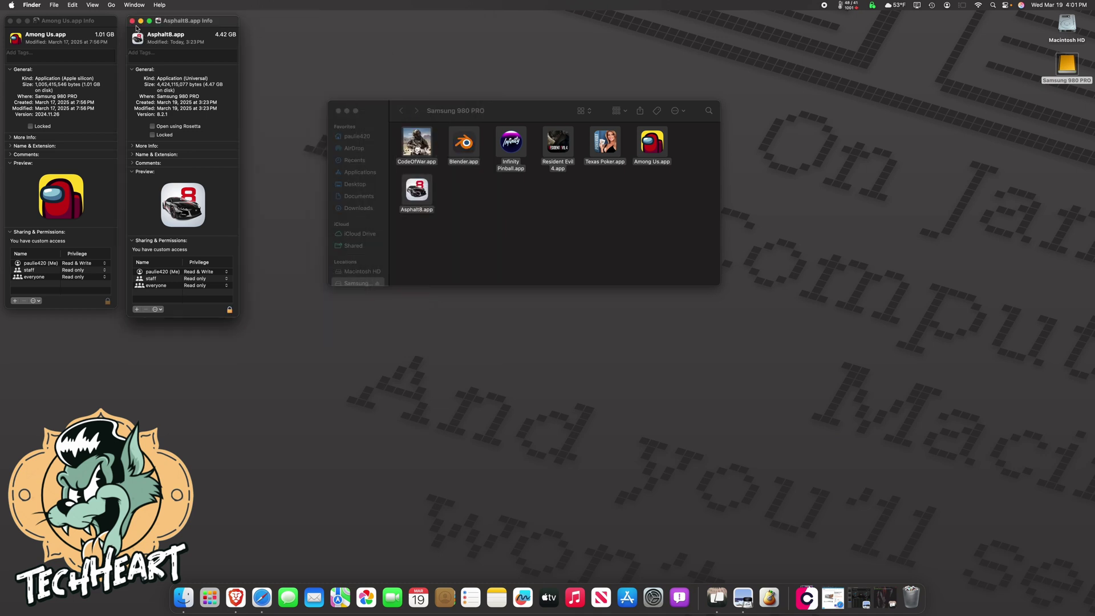
left_click(133, 21)
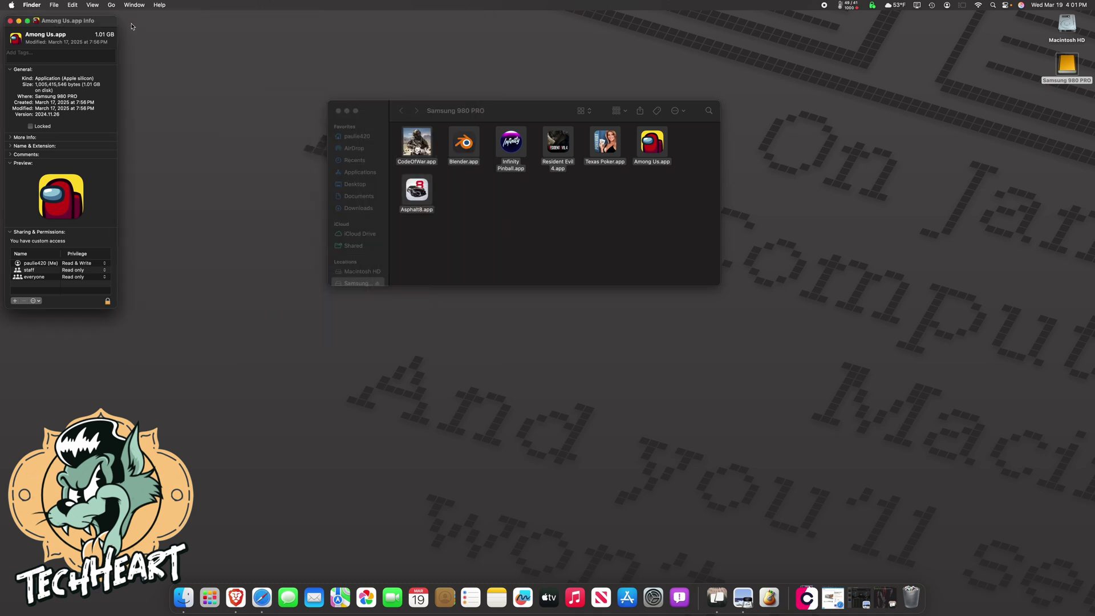
left_click(10, 21)
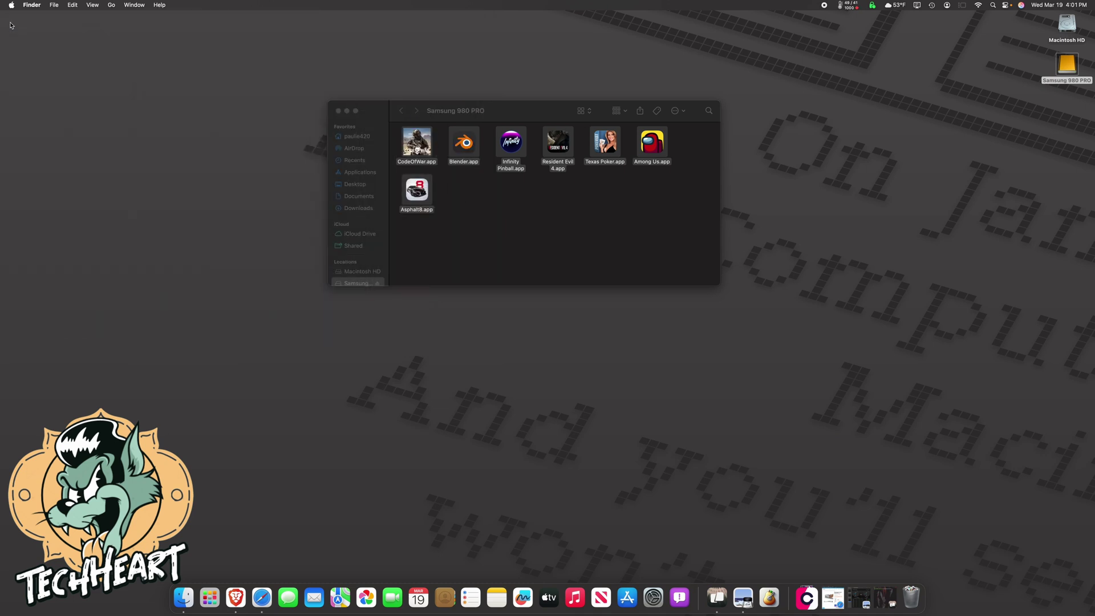
left_click(489, 232)
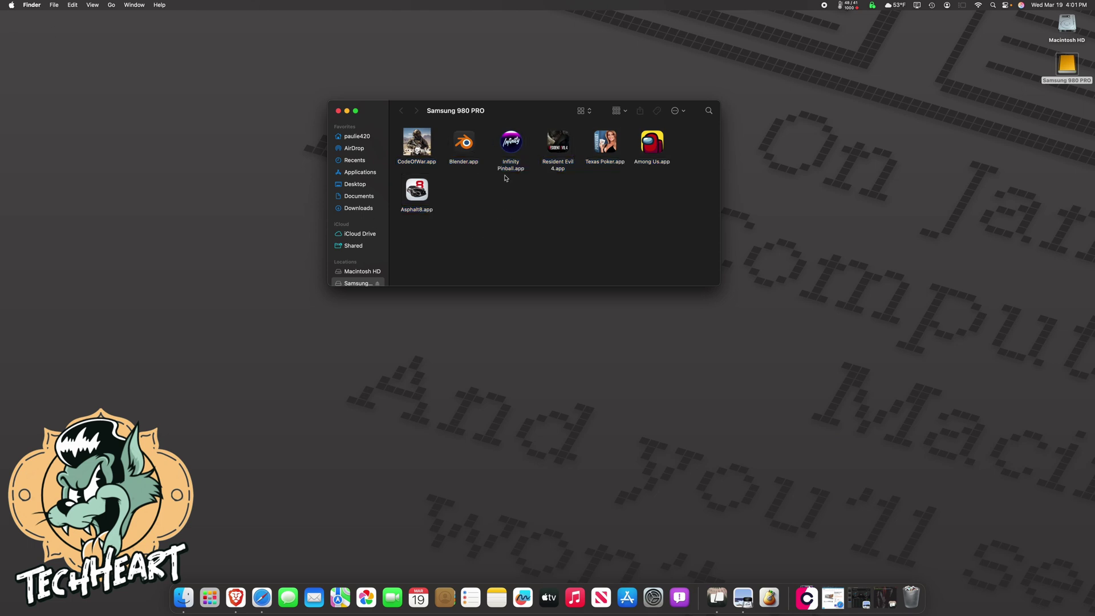